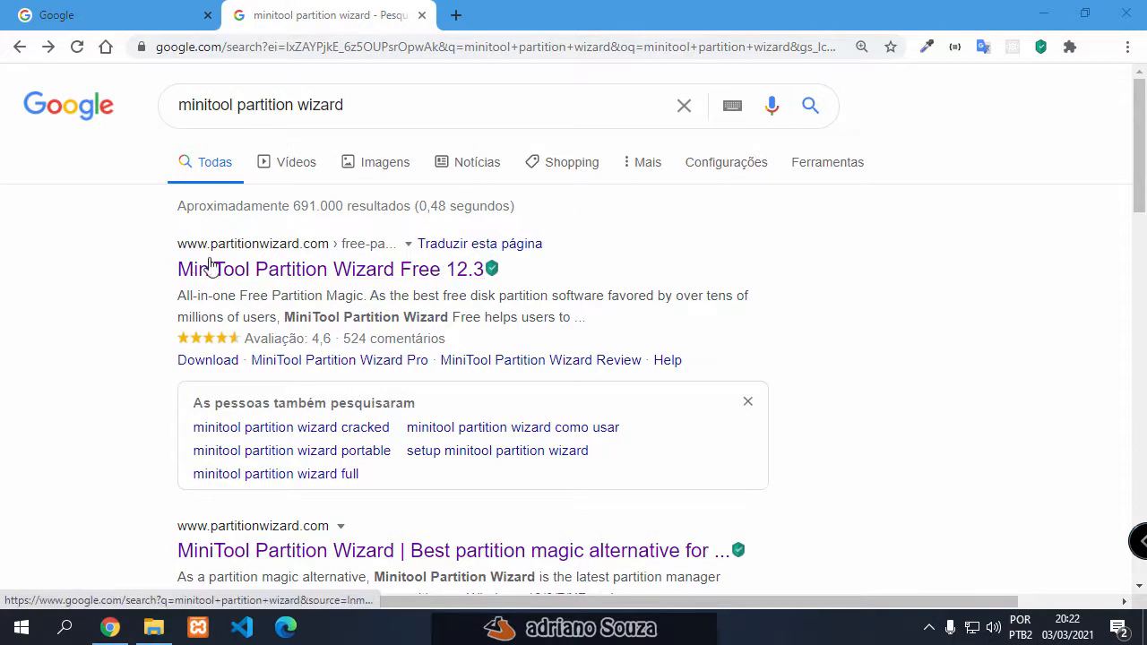
- Download MiniTool Partition Wizard Free from partitionwizard.com and save the installer as pw1203-free-online (1) in the PARTIÇÃO TESTE folder
click(287, 269)
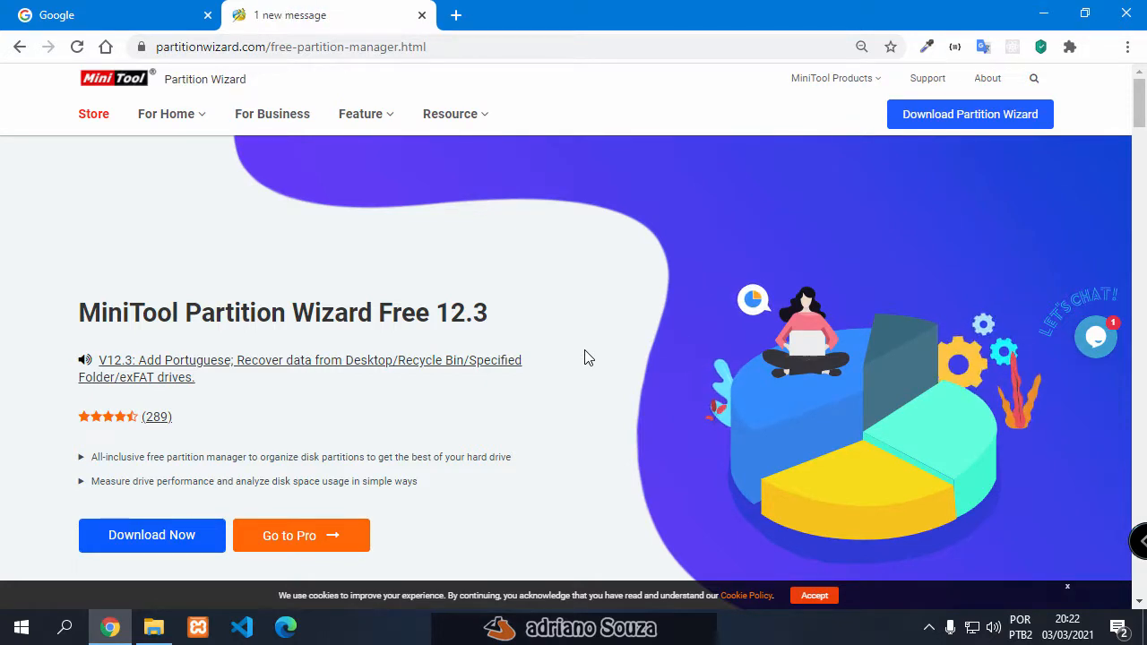
scroll(309, 477, down, 1)
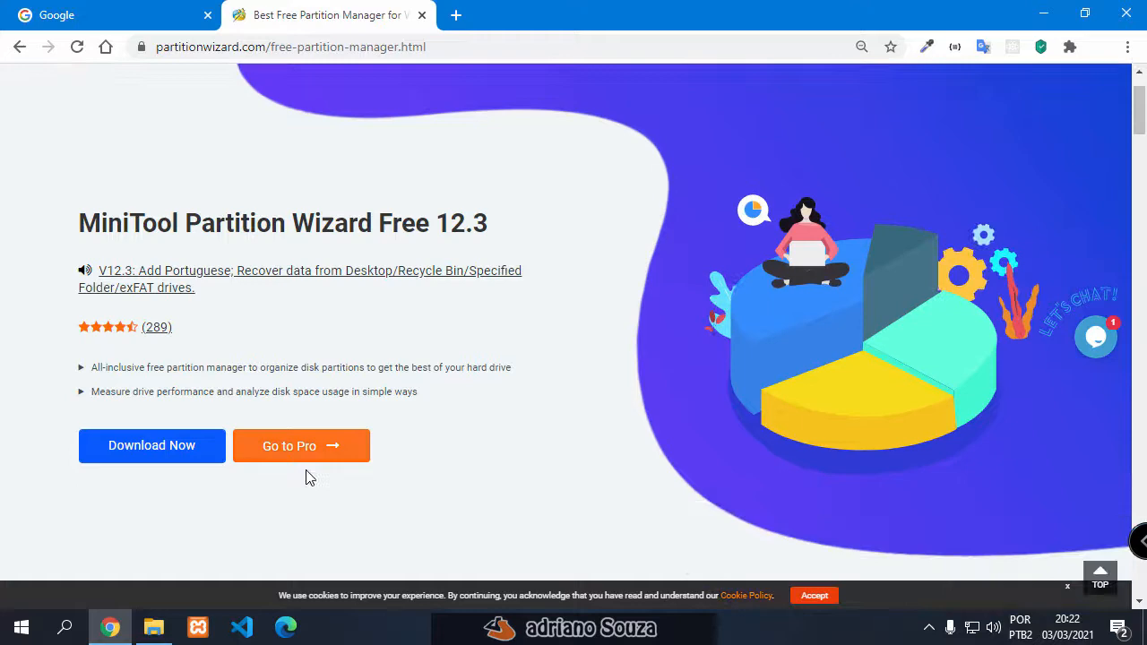
click(207, 457)
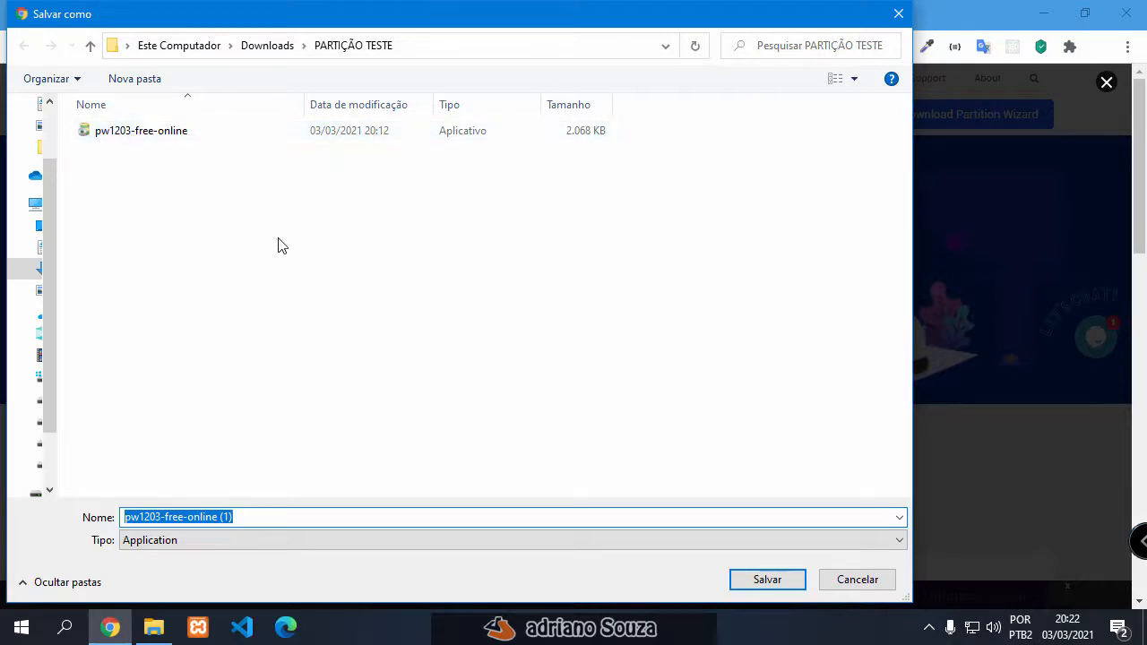
click(768, 581)
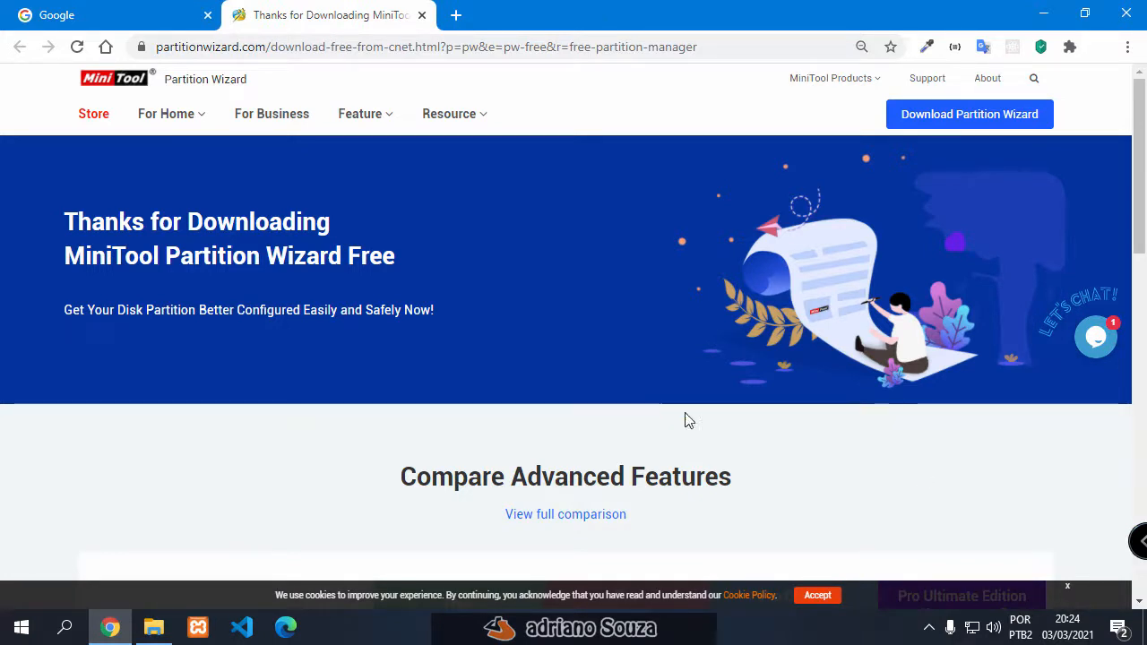
- Open the full edition comparison and examine the features, working environment, license type and price of each Partition Wizard edition
scroll(681, 430, down, 1)
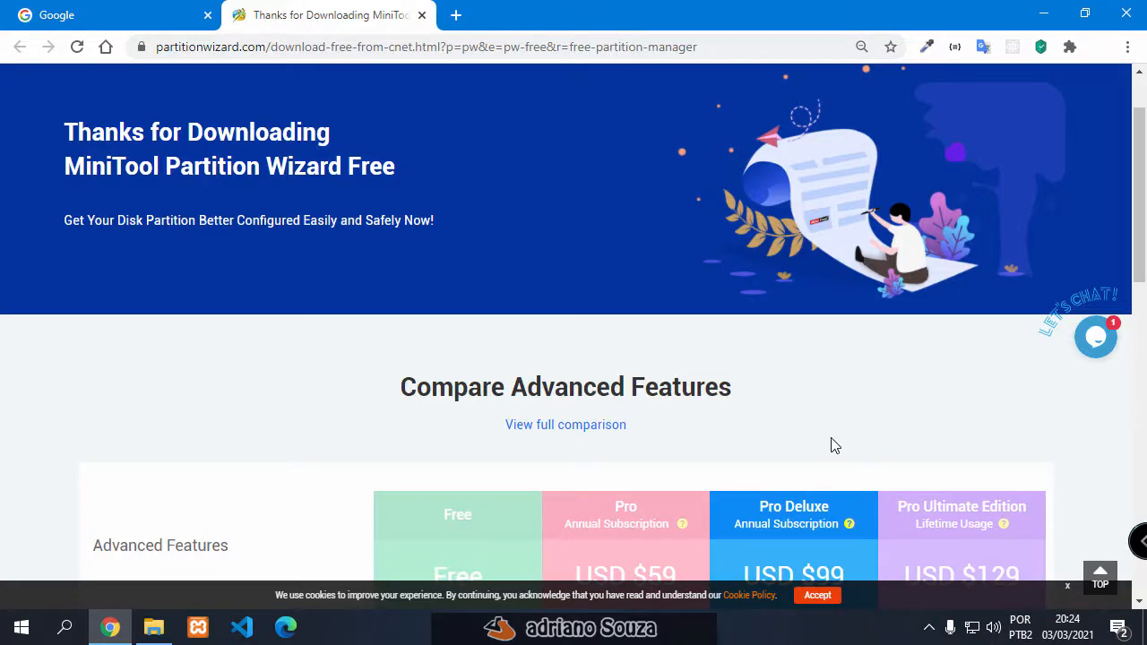
click(570, 428)
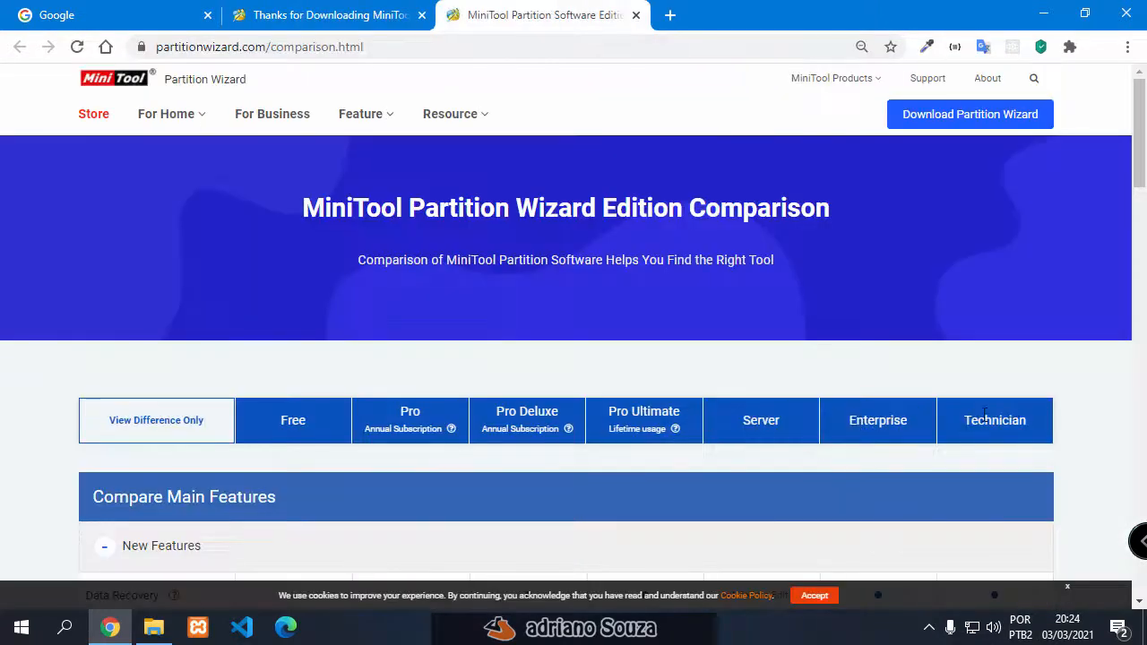
scroll(1106, 398, down, 3)
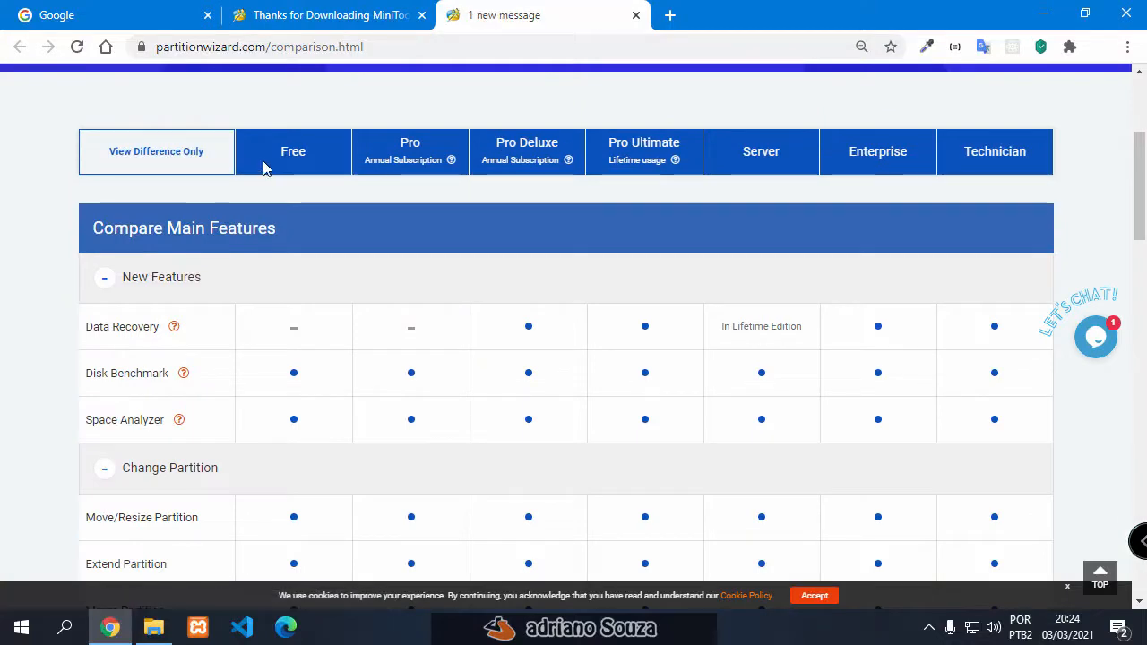
scroll(332, 200, down, 1)
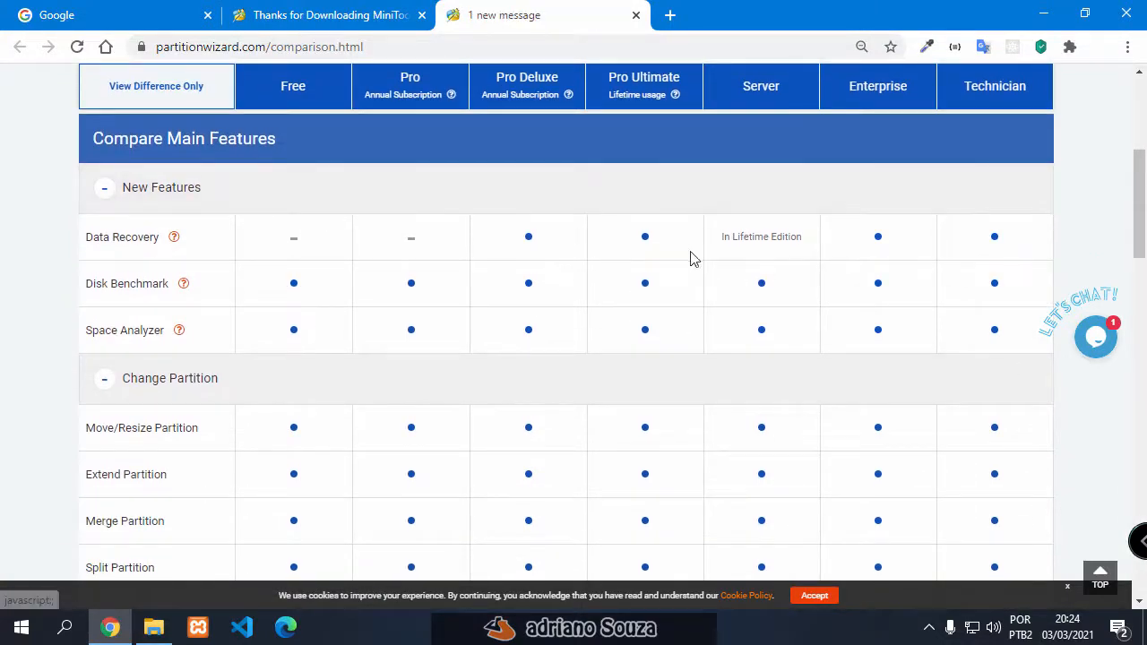
scroll(543, 314, down, 2)
scroll(397, 367, up, 6)
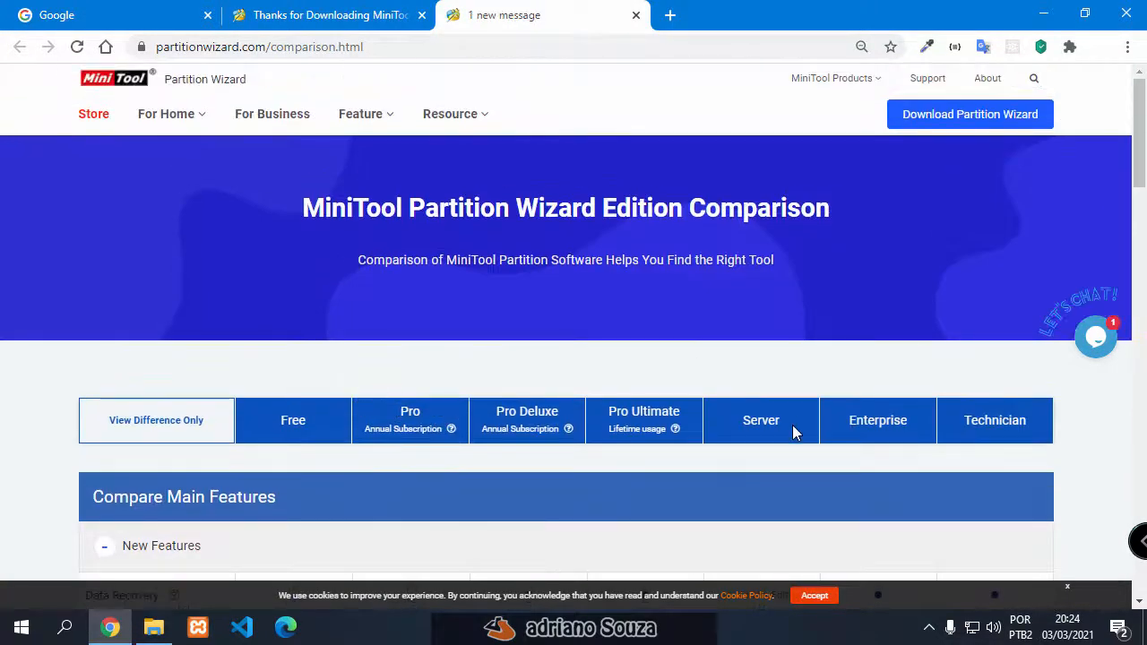
scroll(1022, 412, down, 3)
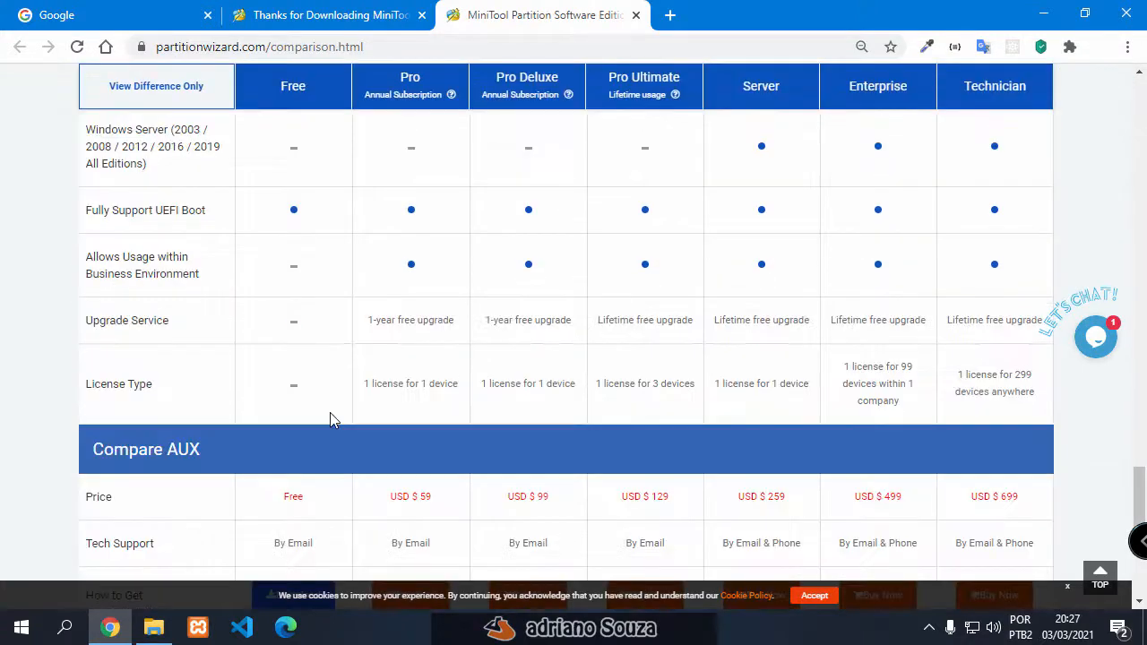
scroll(328, 418, up, 2)
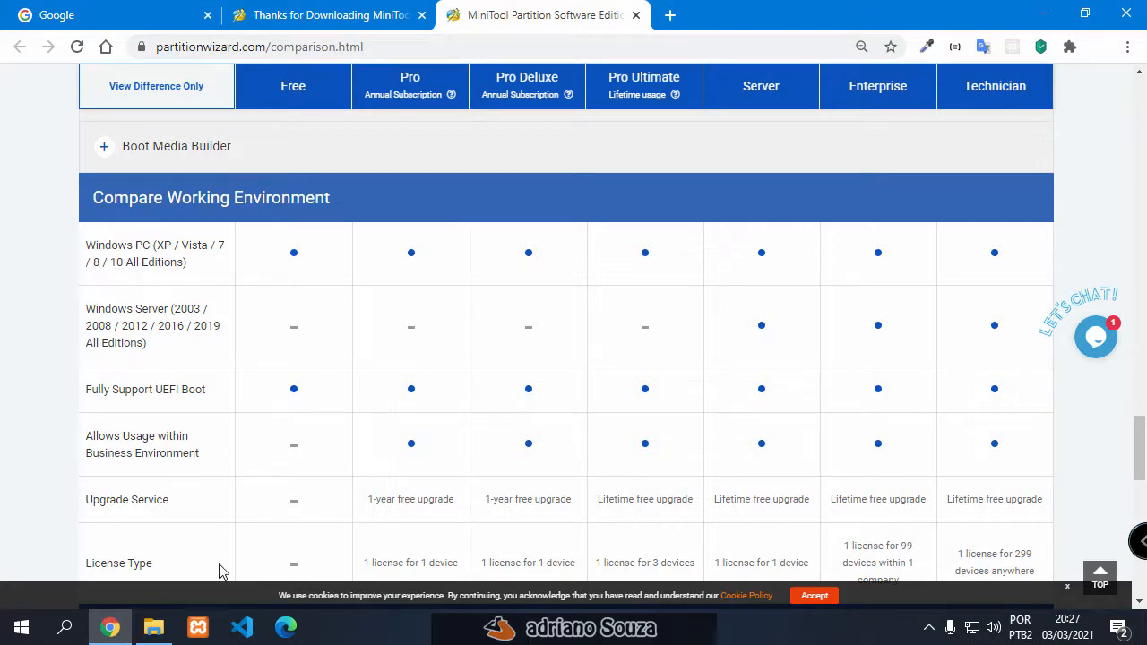
- Switch to File Explorer and run the pw1203-free-online installer from the PARTIÇÃO TESTE folder
click(154, 628)
click(476, 229)
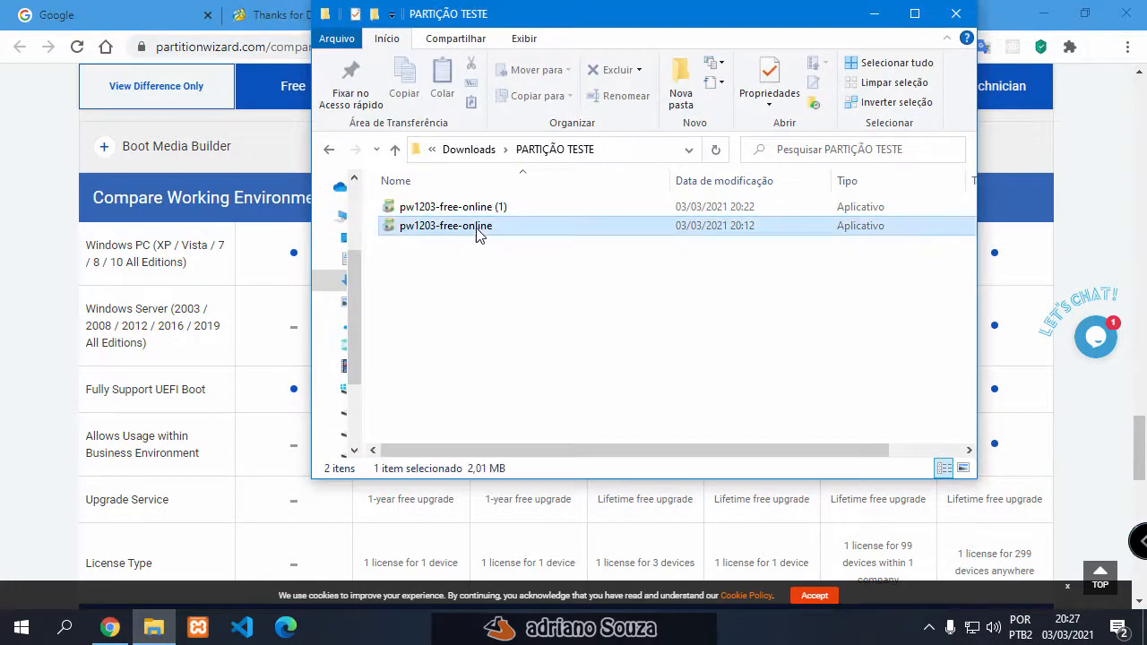
key(Return)
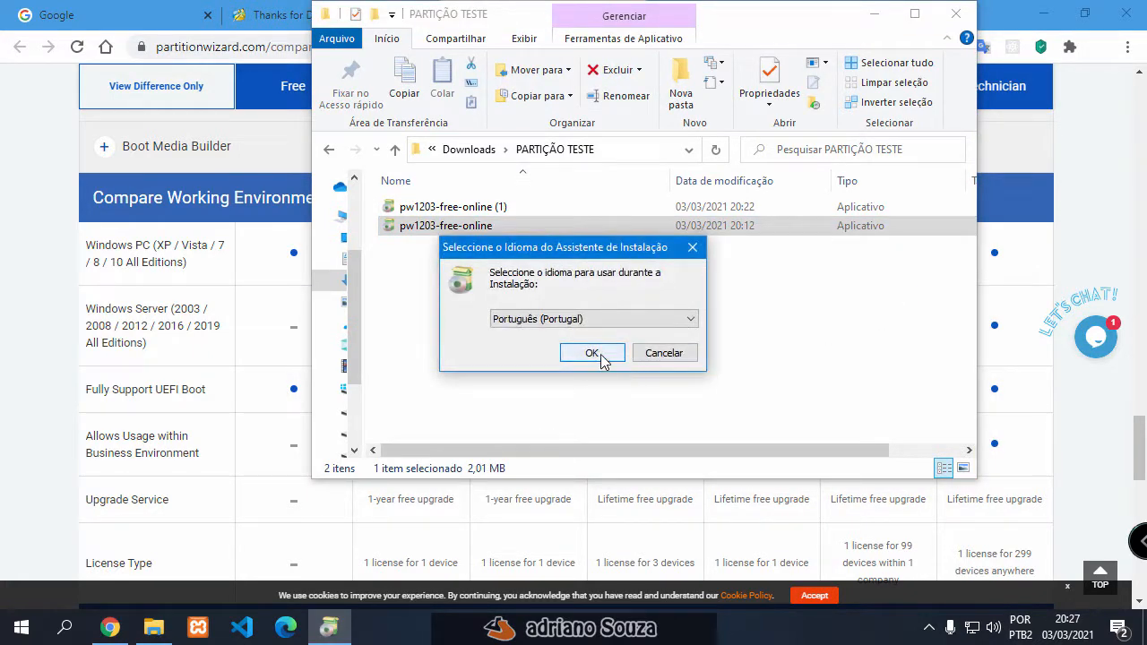
- Install the program in Português (Portugal) to C:\Program Files\MiniTool Partition Wizard 12 and finish setup with the launch option enabled
click(604, 356)
click(676, 457)
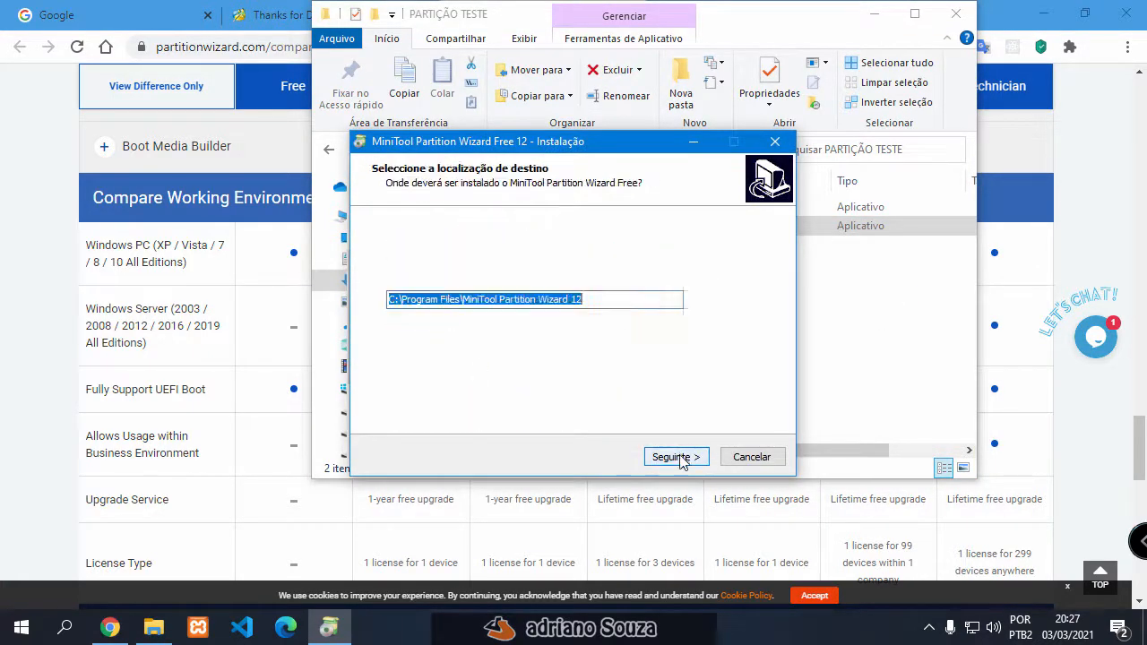
click(680, 457)
click(597, 389)
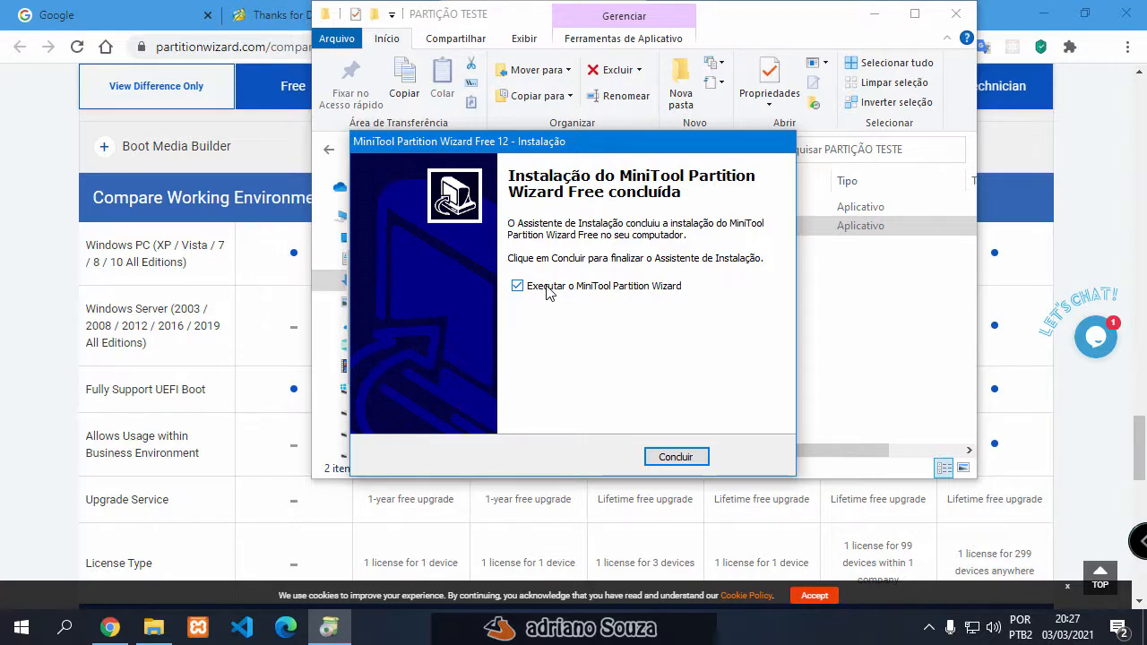
click(678, 460)
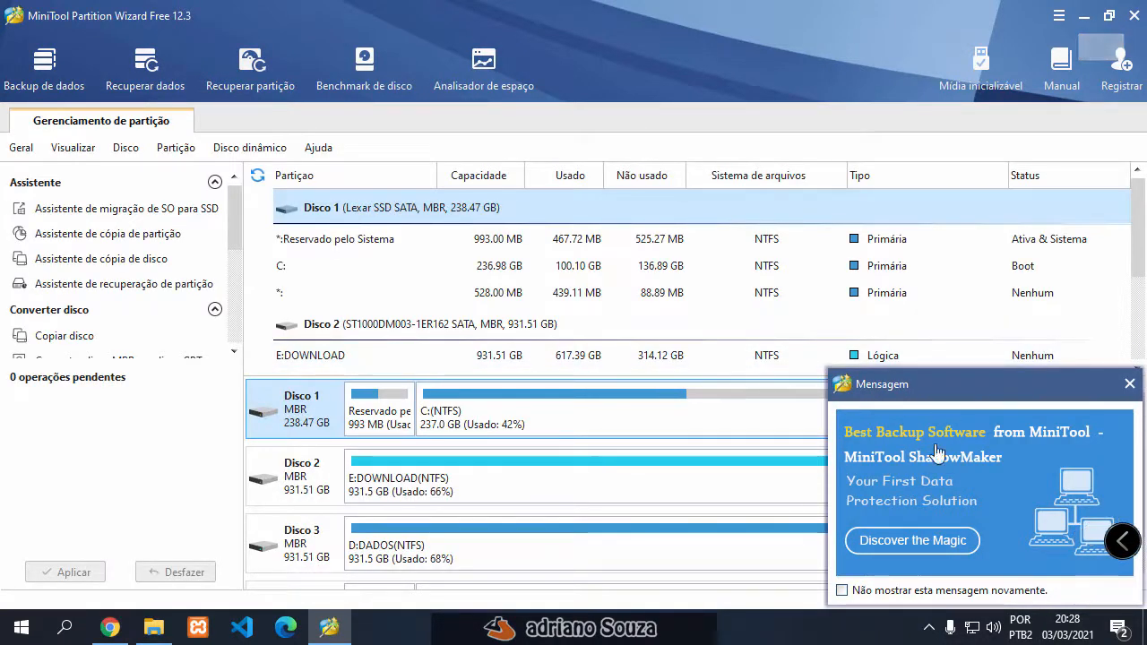
- Set the MiniTool ShadowMaker advertisement to not show again and close it
click(842, 590)
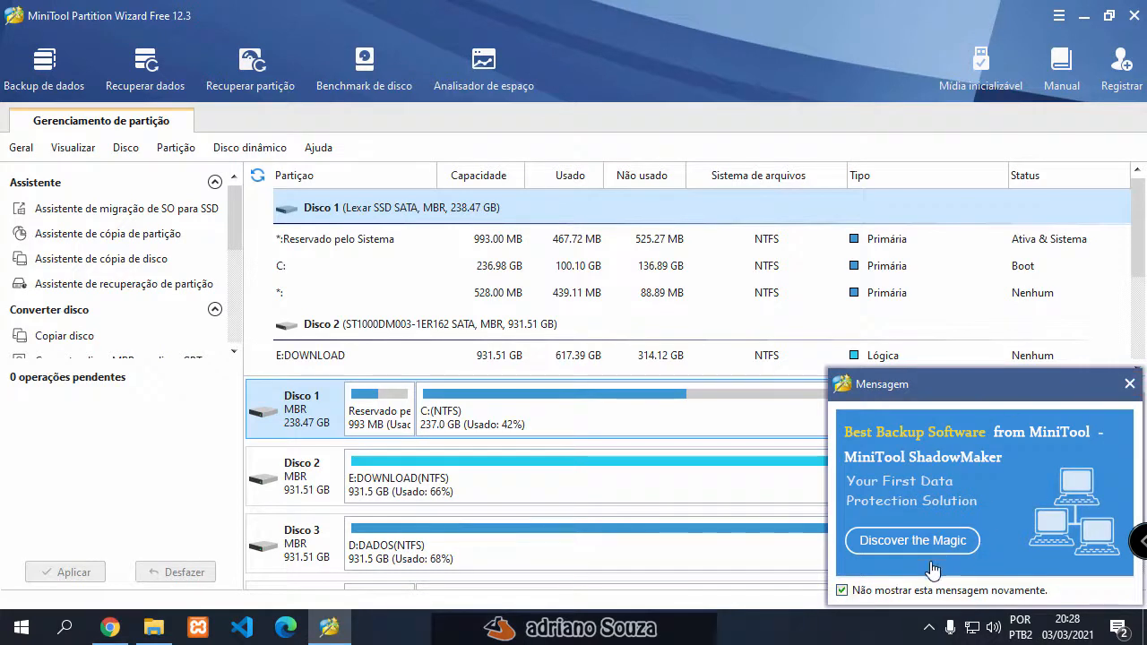
click(1130, 383)
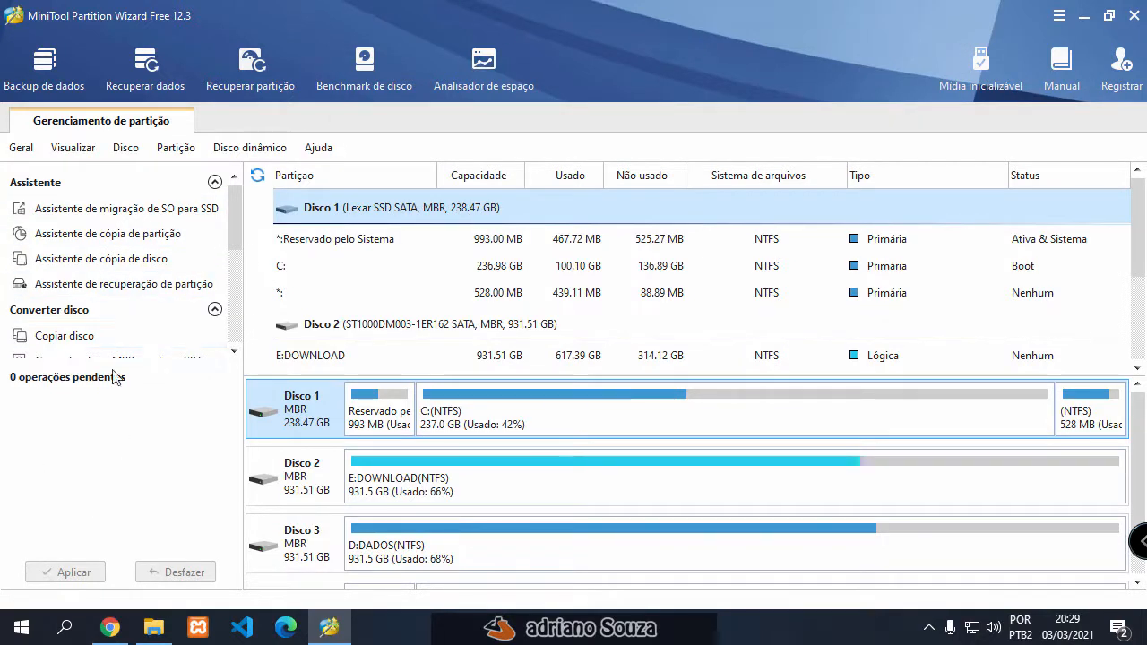
- Review the operations available for Disco 1, from the assistants through disk conversion, wiping and checking
mouse_move(235, 216)
mouse_down()
mouse_move(237, 312)
mouse_move(231, 211)
mouse_up()
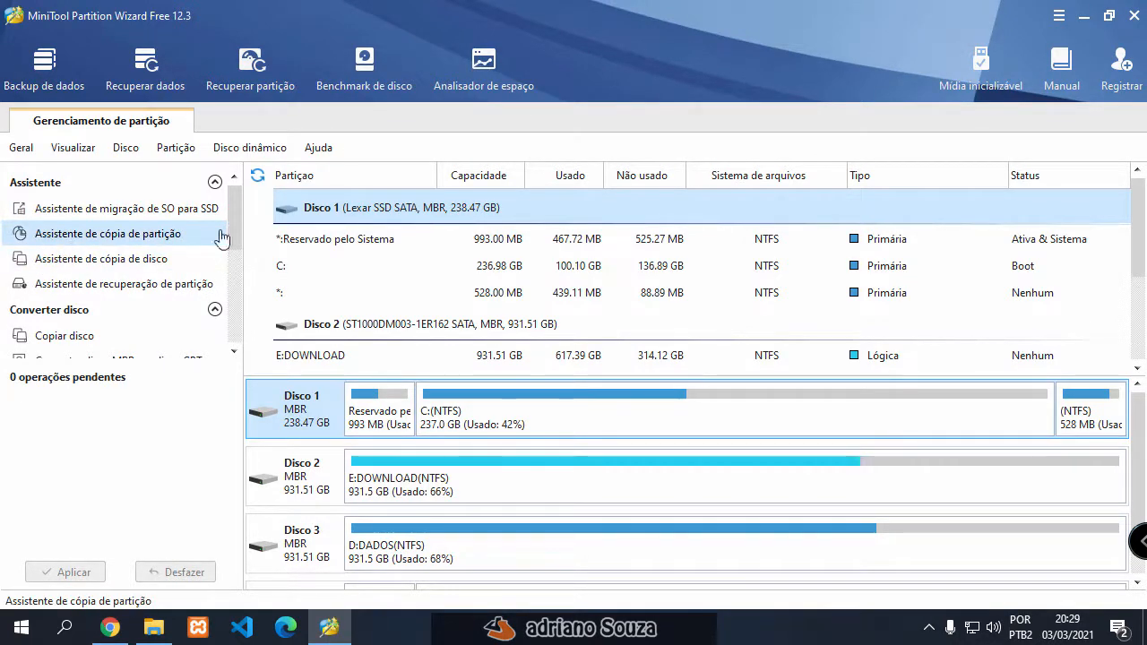
drag(234, 220, 233, 242)
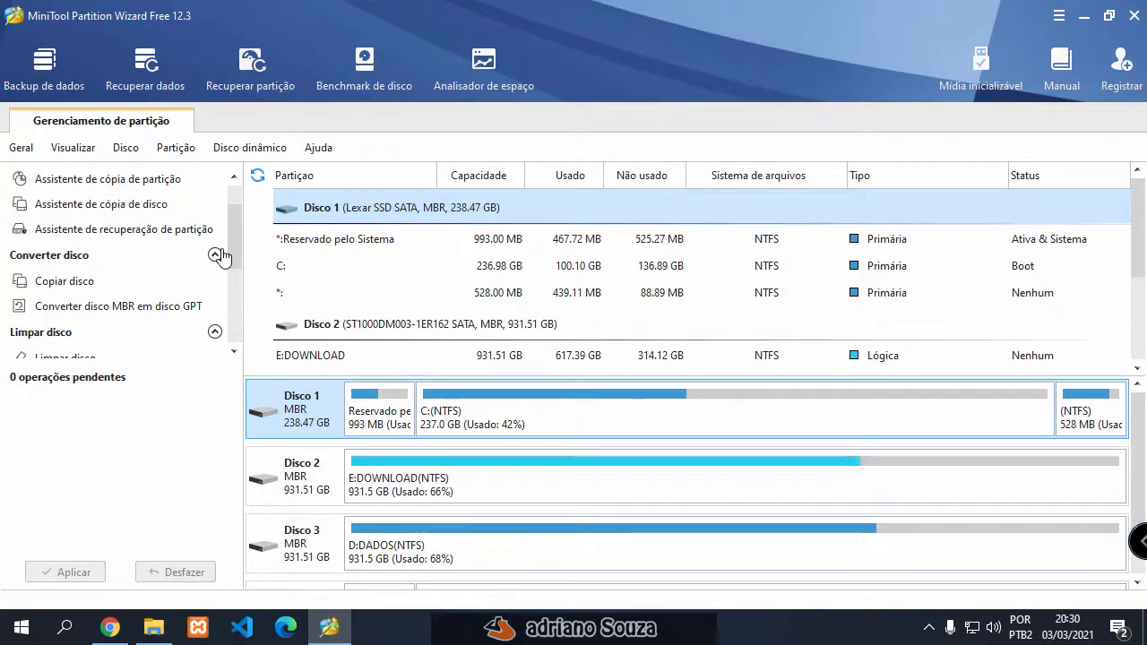
drag(236, 225, 238, 251)
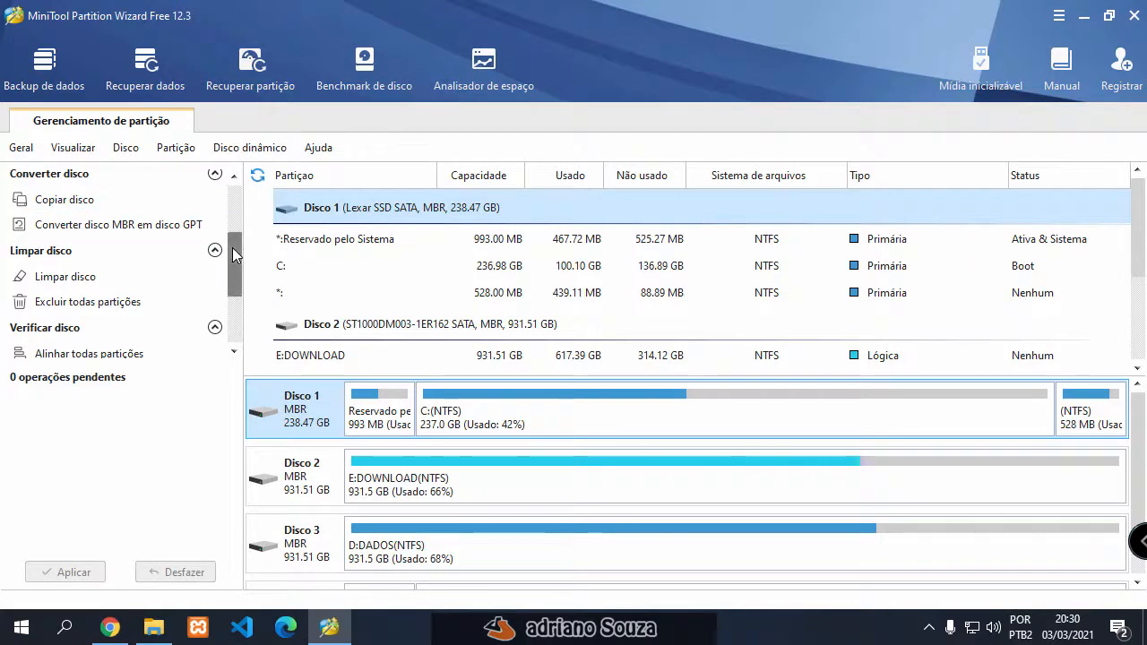
drag(235, 245, 234, 275)
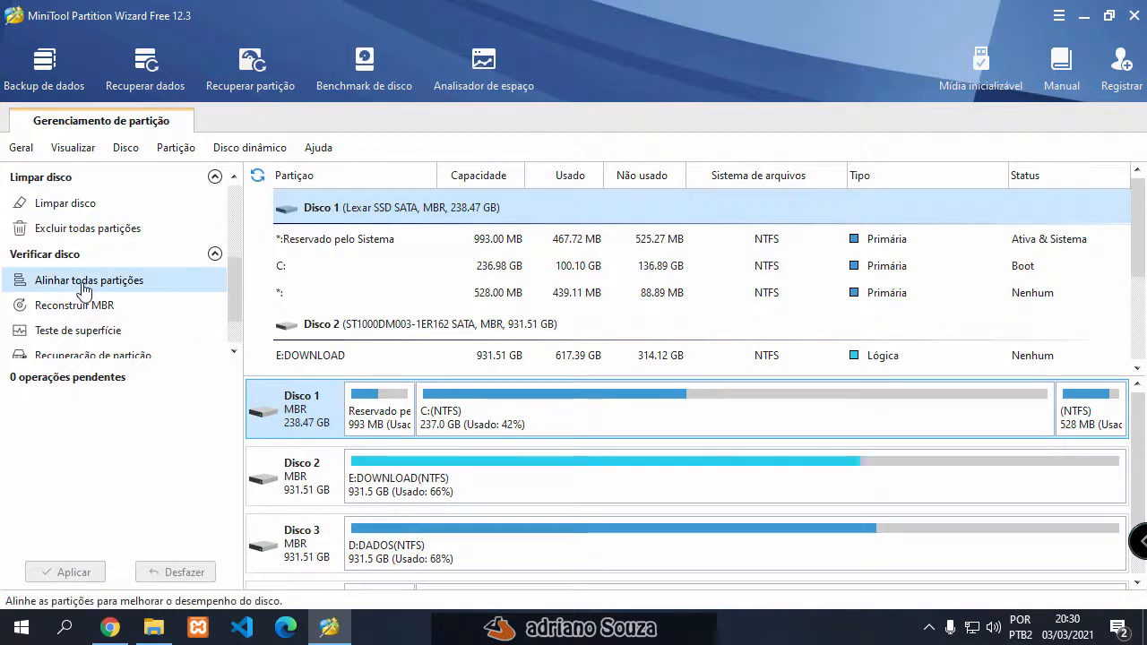
scroll(241, 312, down, 1)
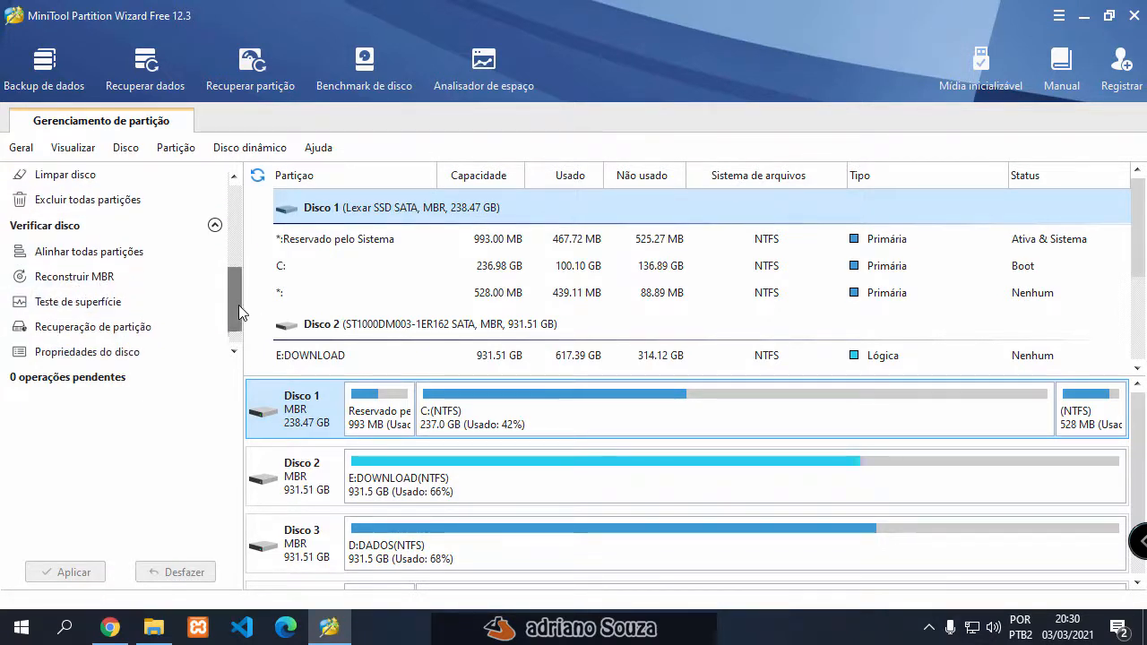
scroll(238, 304, down, 1)
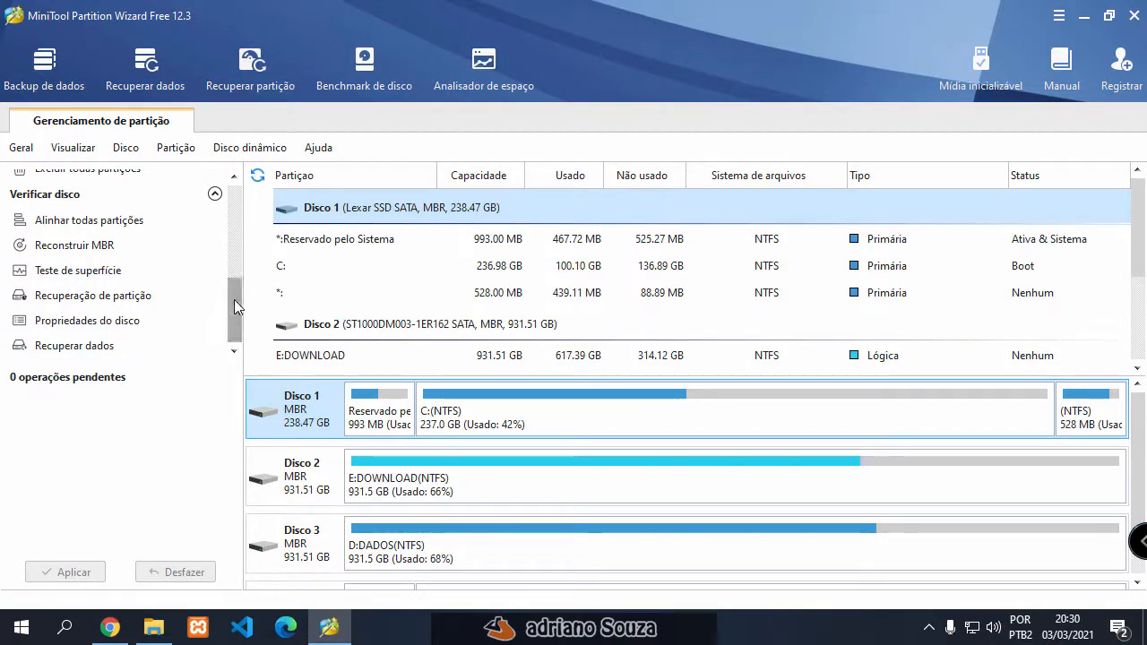
drag(234, 300, 221, 184)
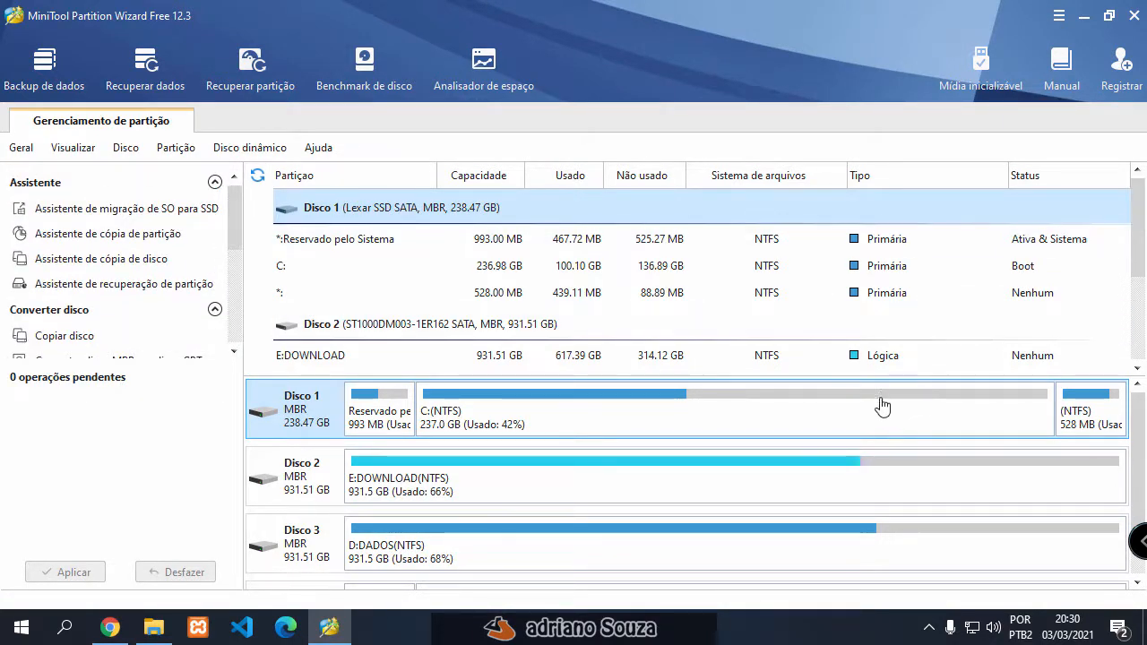
- Enlarge the partition list and examine the capacity, used space, file system, type and status of every disk's partitions, including USB Disco 4
drag(866, 378, 871, 444)
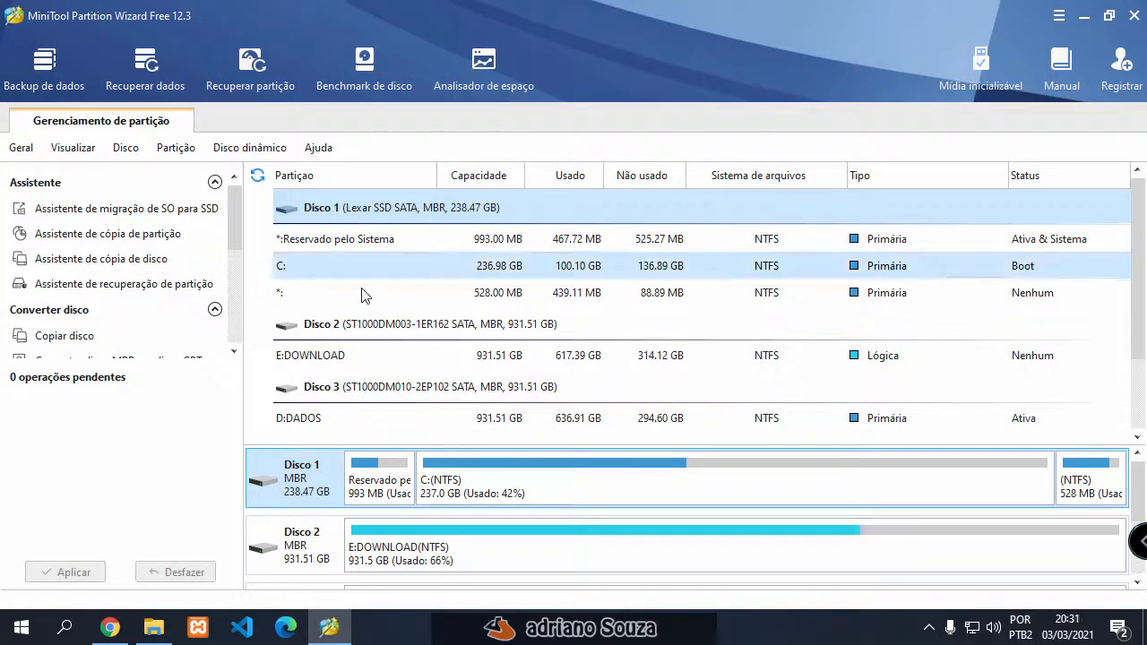
scroll(345, 326, down, 1)
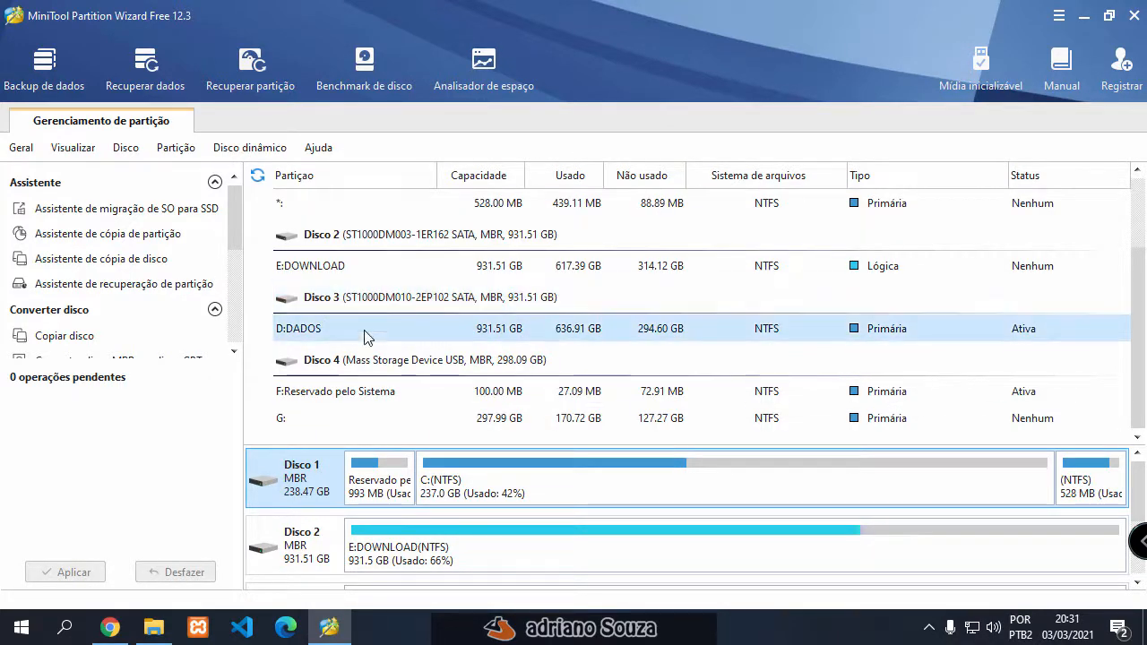
click(339, 370)
scroll(340, 359, up, 1)
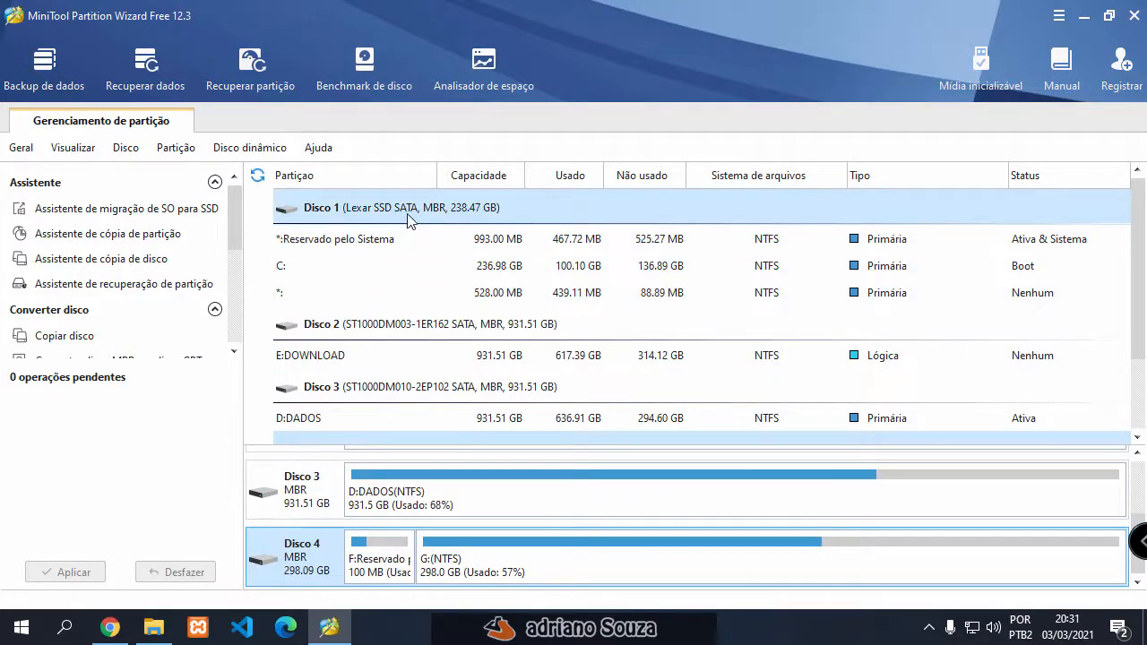
scroll(498, 215, down, 1)
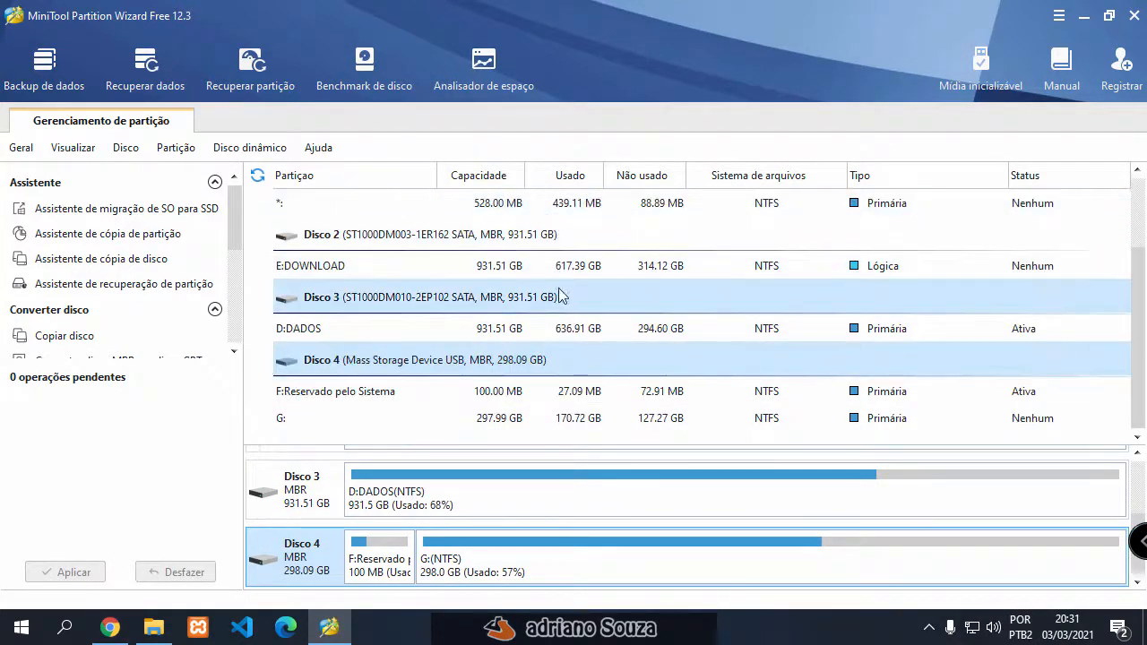
scroll(403, 238, up, 1)
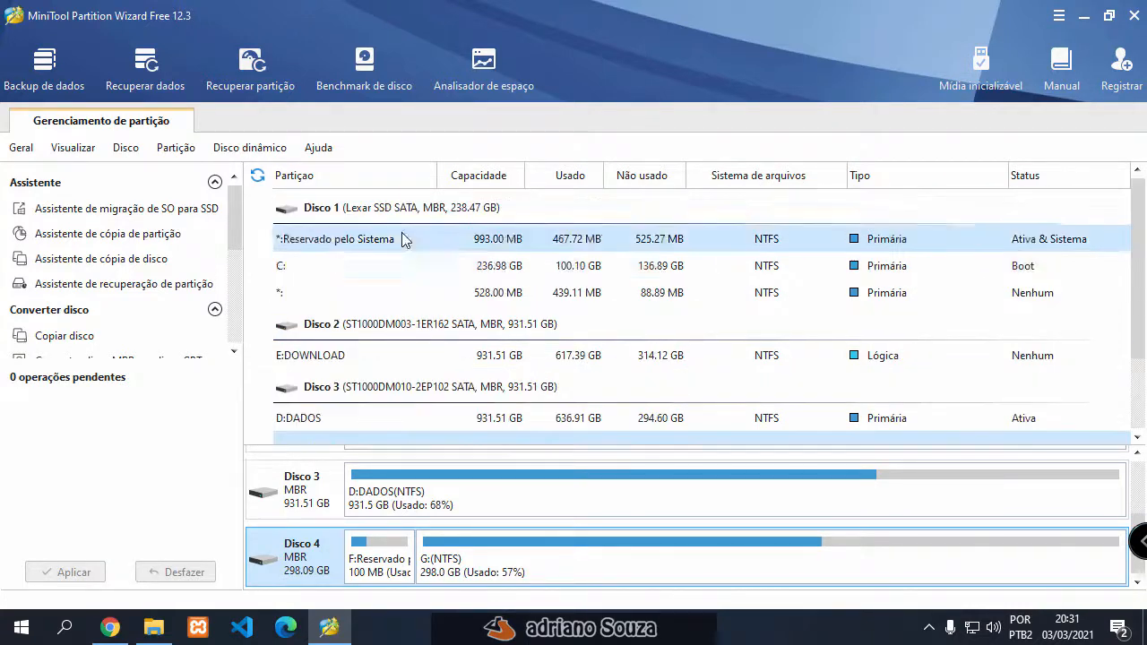
scroll(399, 341, down, 1)
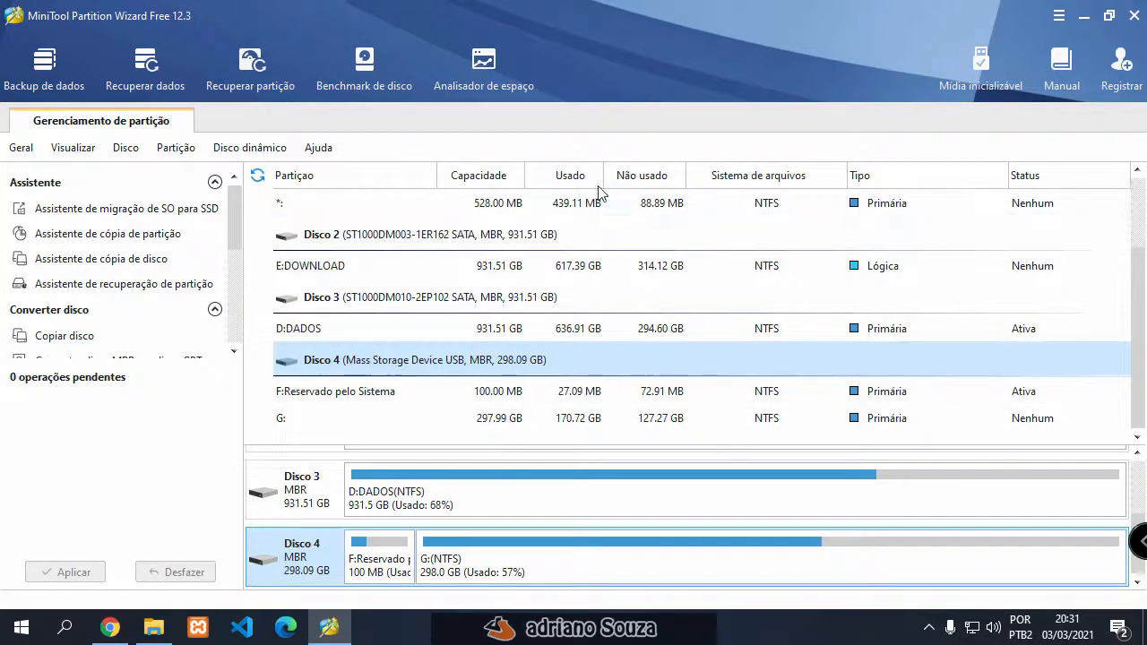
scroll(556, 269, up, 2)
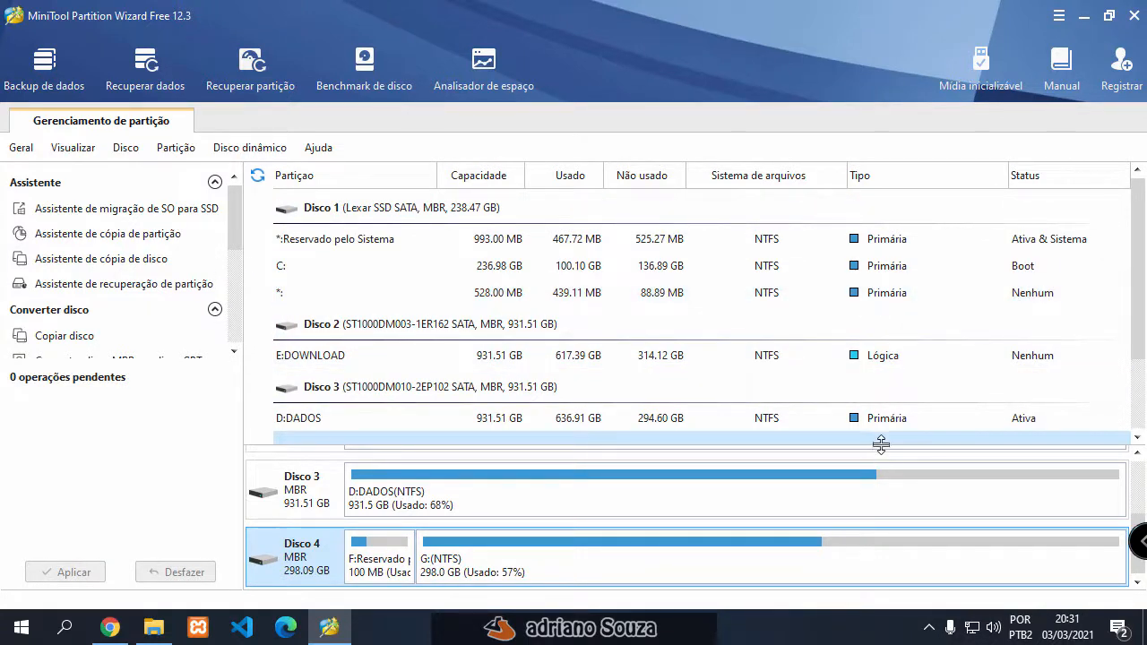
- Enlarge the graphical disk map to show all disks and inspect the G: and F: partitions of Disco 4
drag(881, 443, 888, 256)
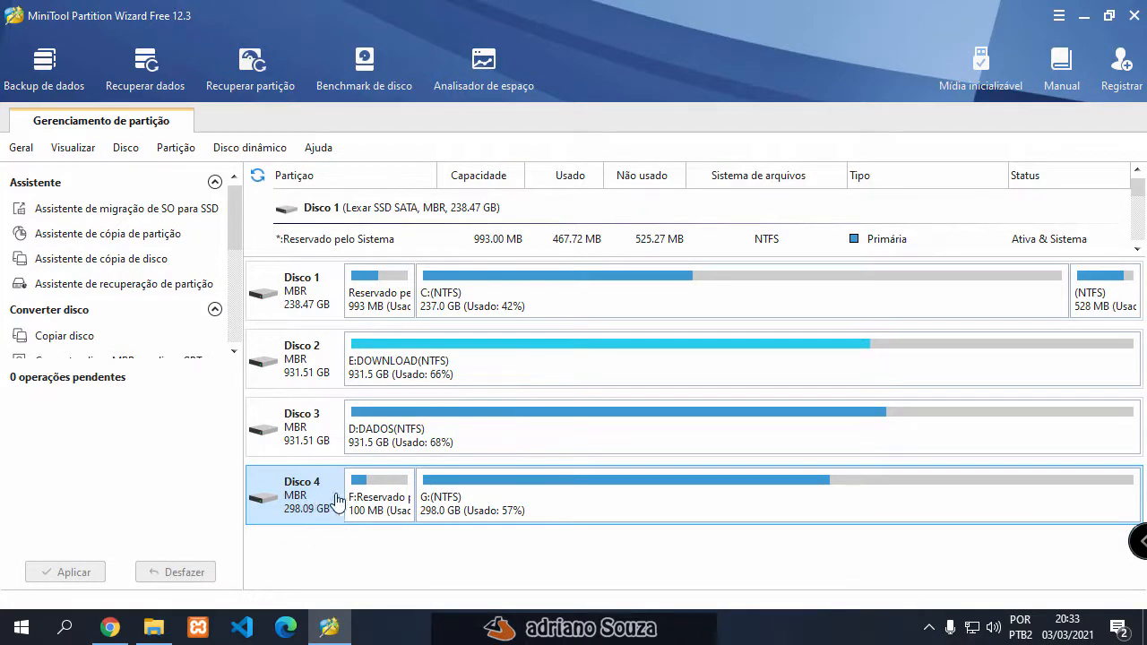
click(760, 495)
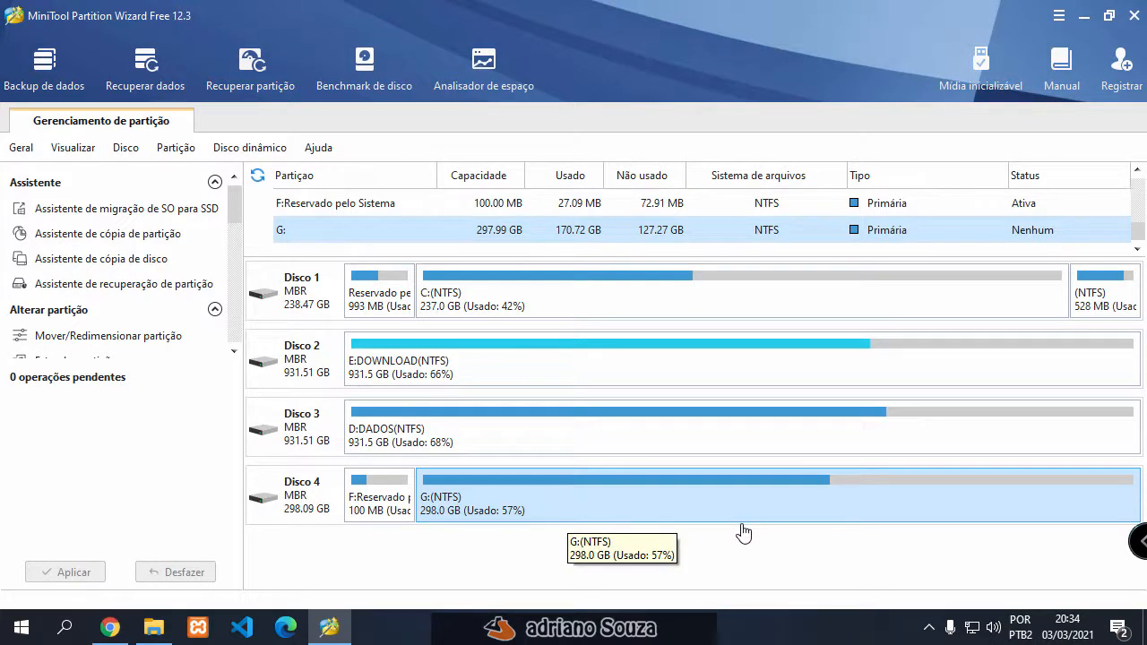
click(395, 502)
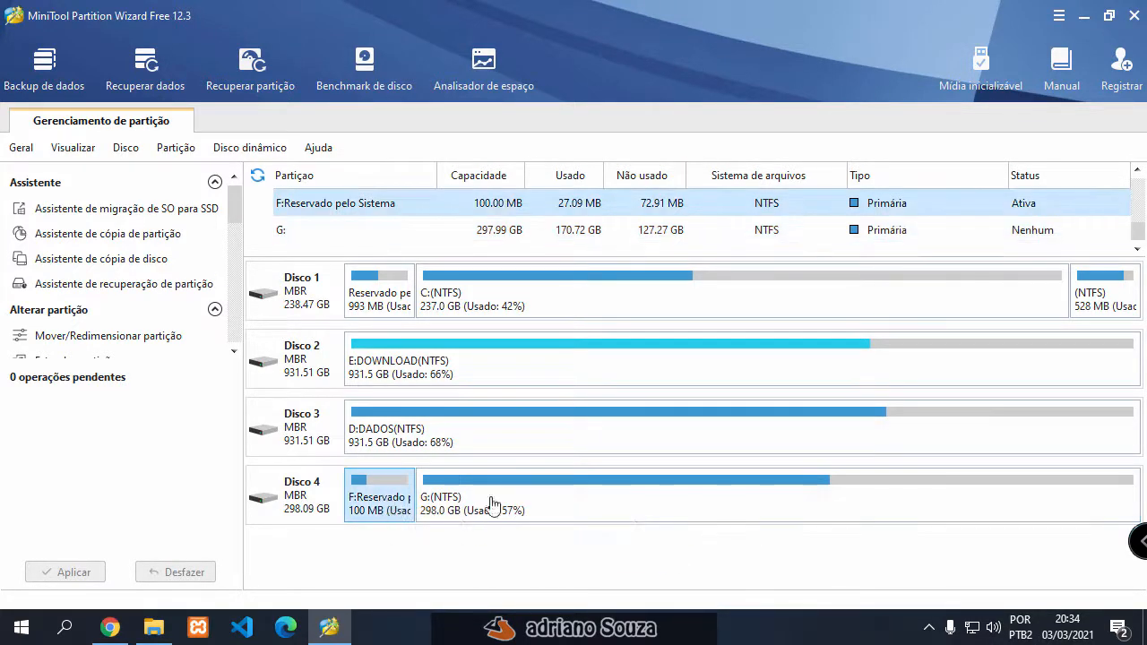
- Shrink partition G: on Disco 4 to 181.24 GB, leaving 116.75 GB unallocated after it, and apply the pending change
click(494, 504)
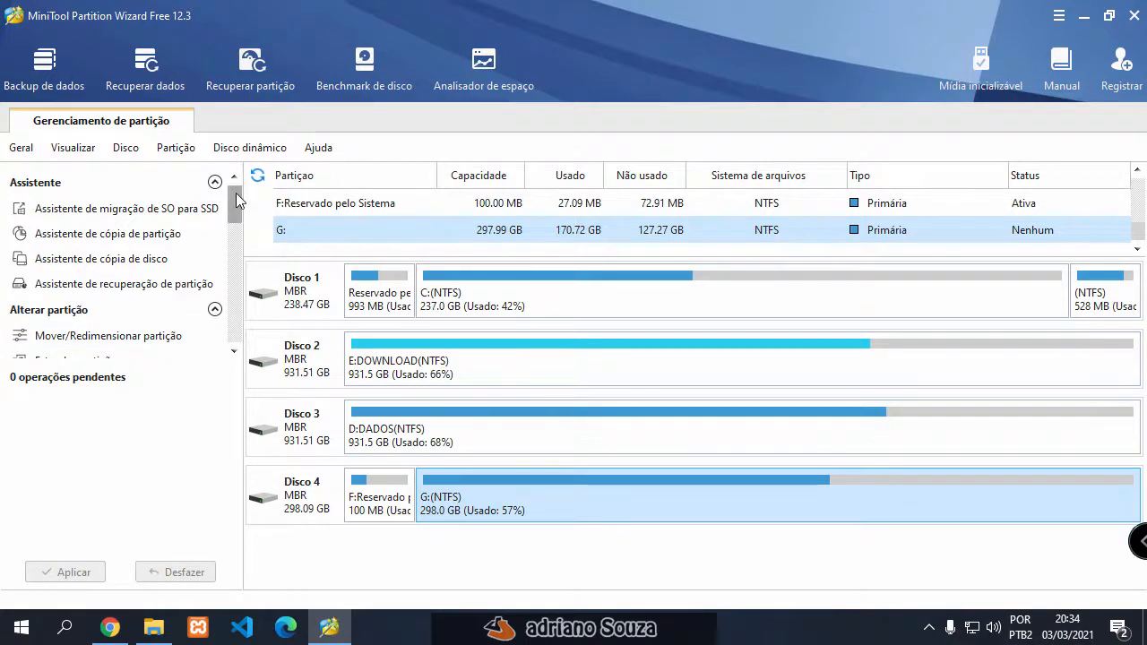
mouse_move(236, 193)
mouse_down()
mouse_move(227, 308)
mouse_move(240, 180)
mouse_up()
right_click(572, 520)
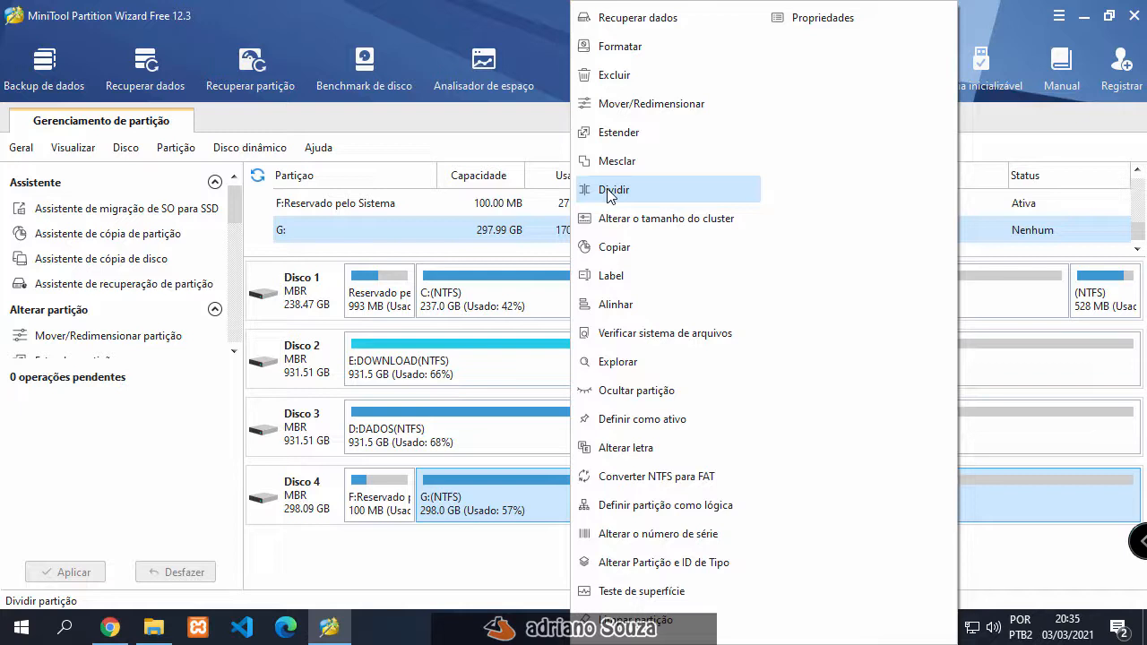
click(668, 113)
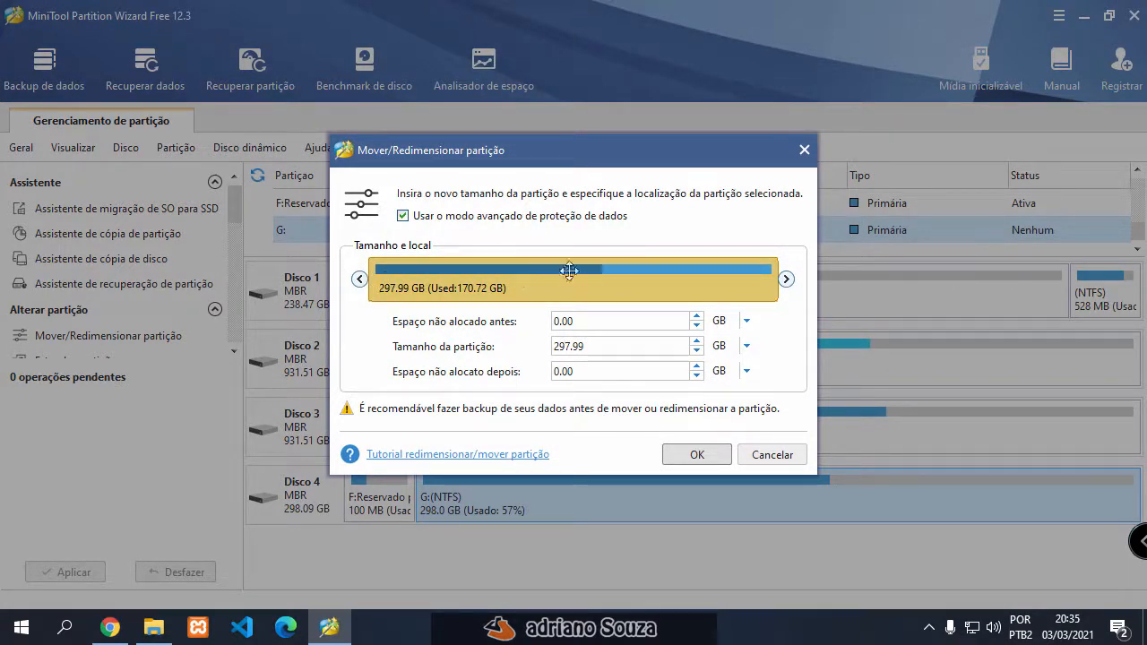
drag(787, 283, 634, 267)
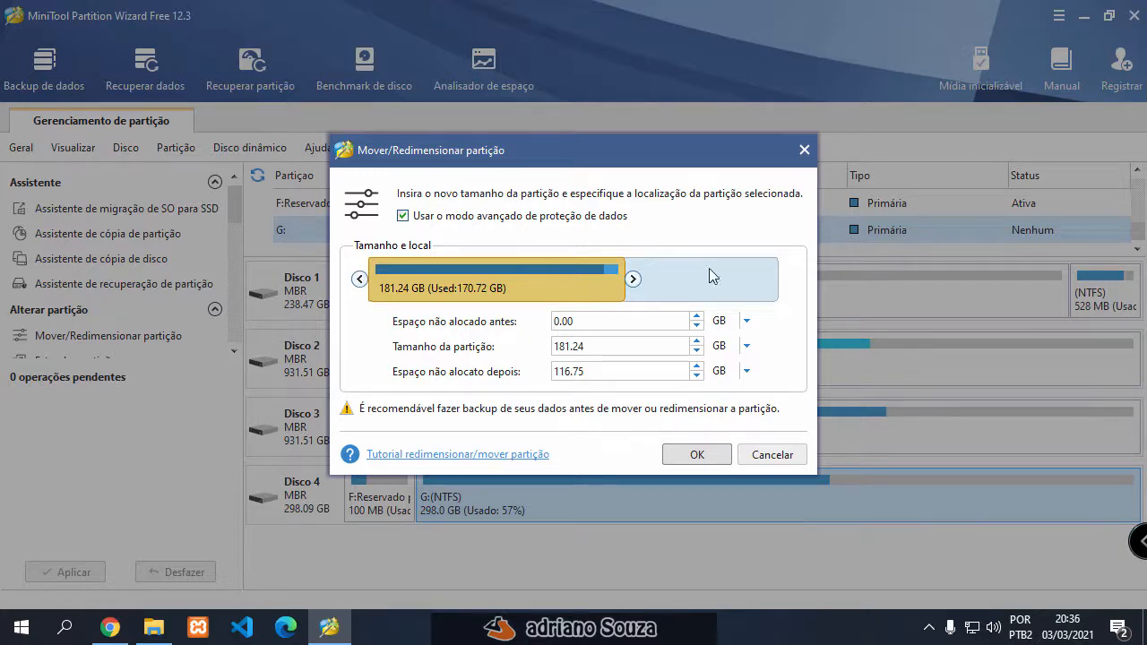
click(695, 455)
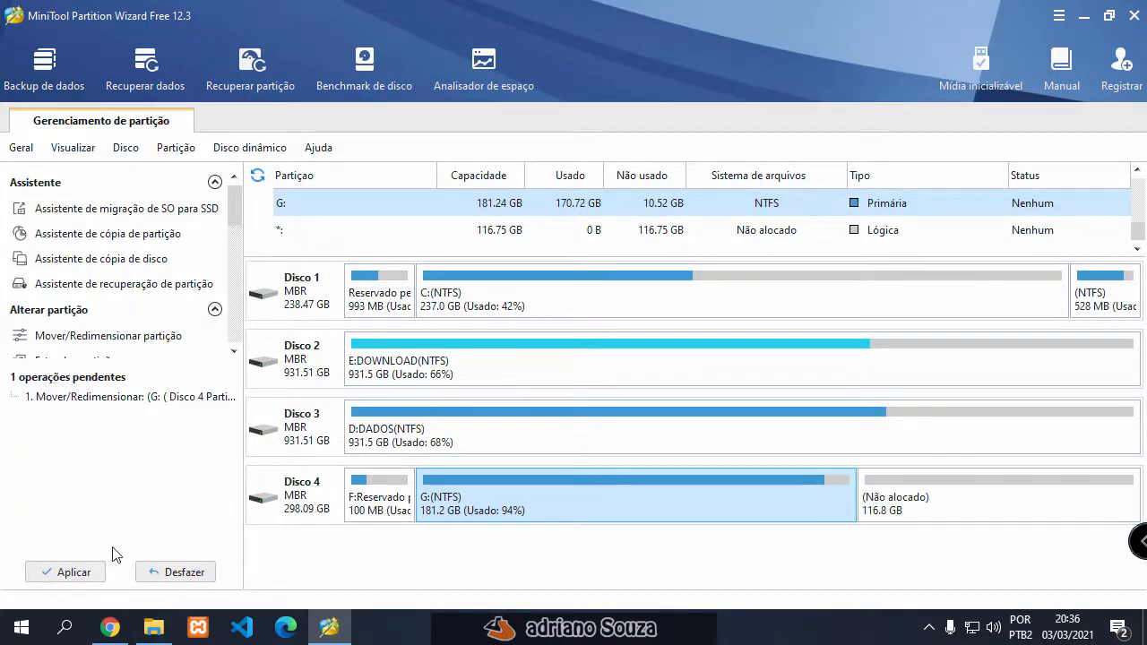
click(64, 573)
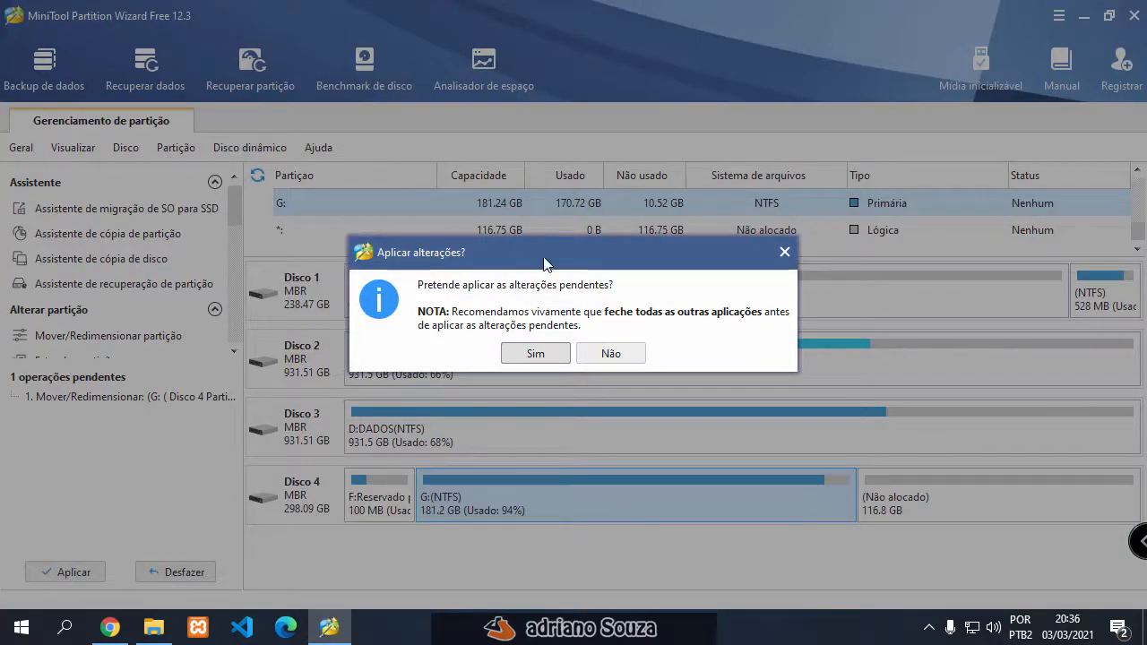
click(535, 354)
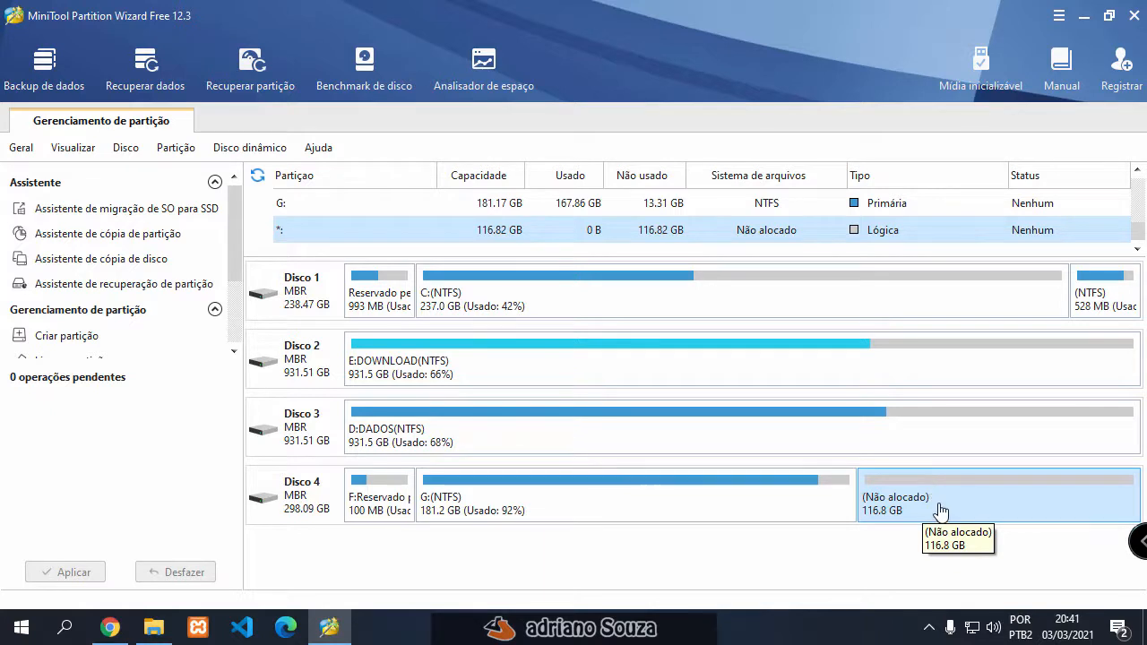
- Create a primary NTFS partition labelled TESTE with drive letter H: in all of Disco 4's unallocated space, and apply the pending change
right_click(874, 511)
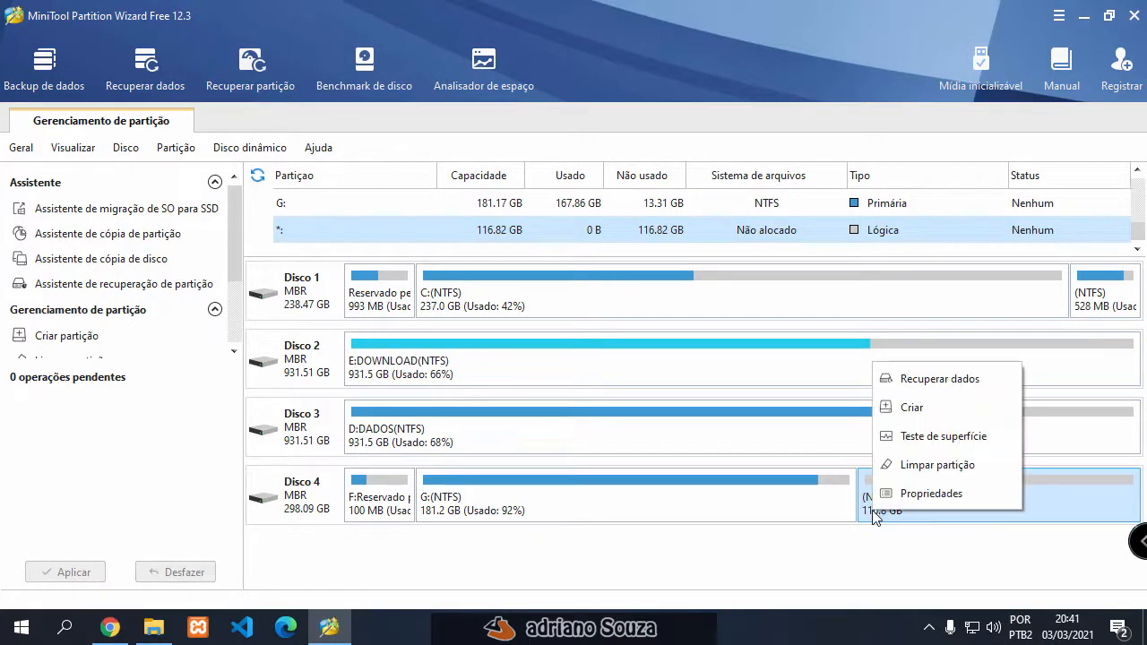
click(924, 407)
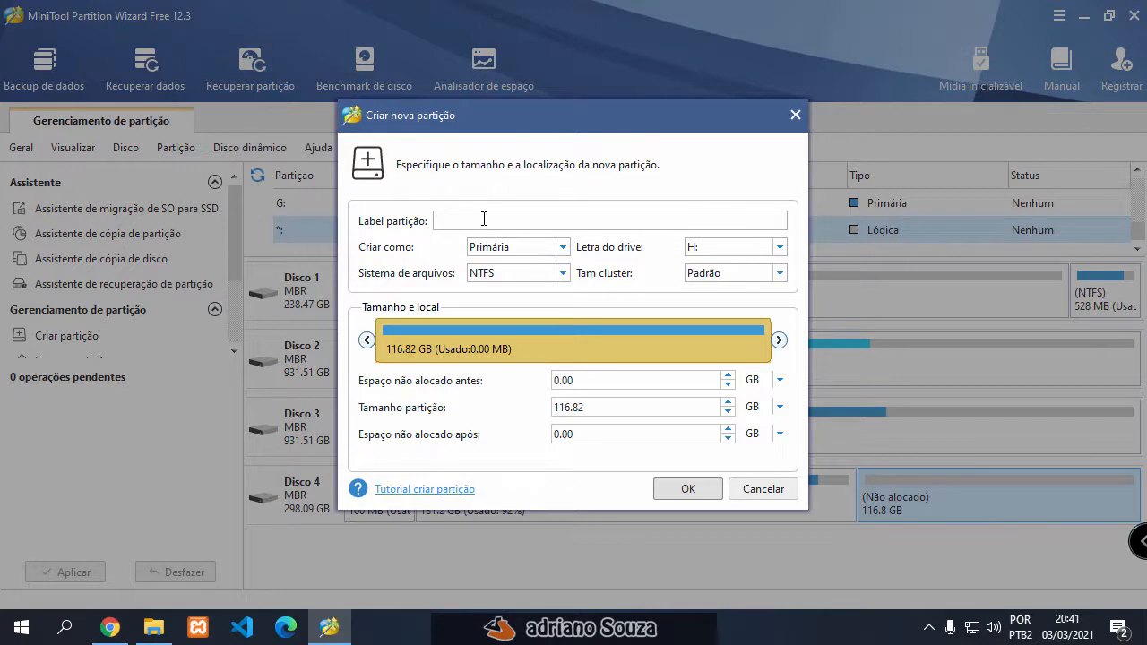
text(TESTE)
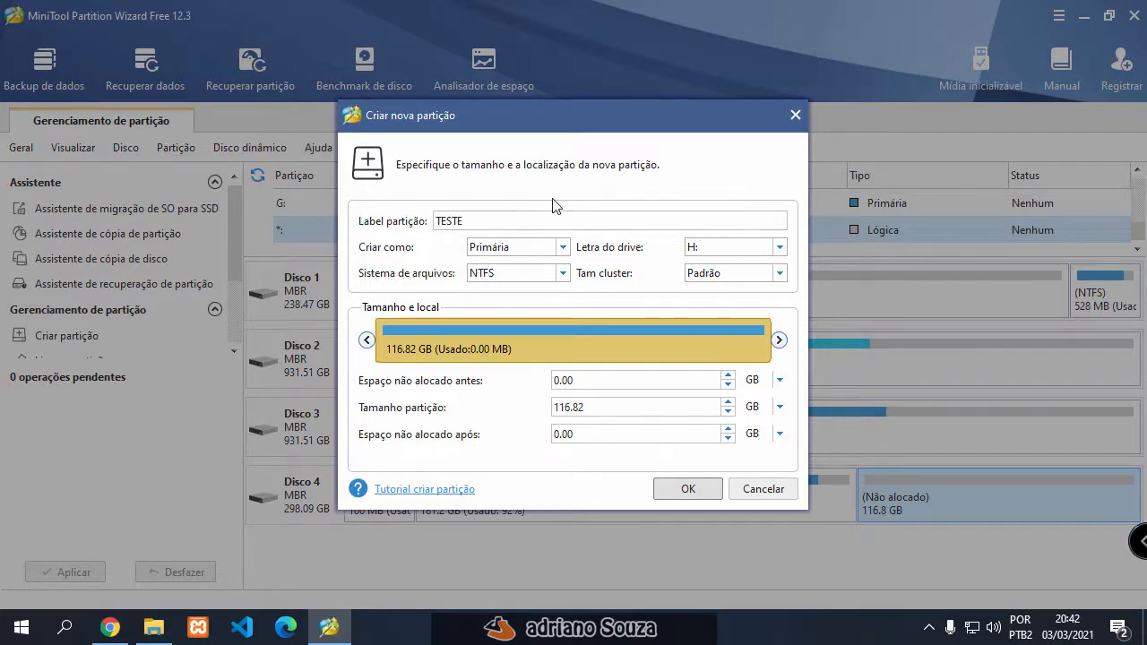
click(561, 248)
click(566, 216)
click(670, 496)
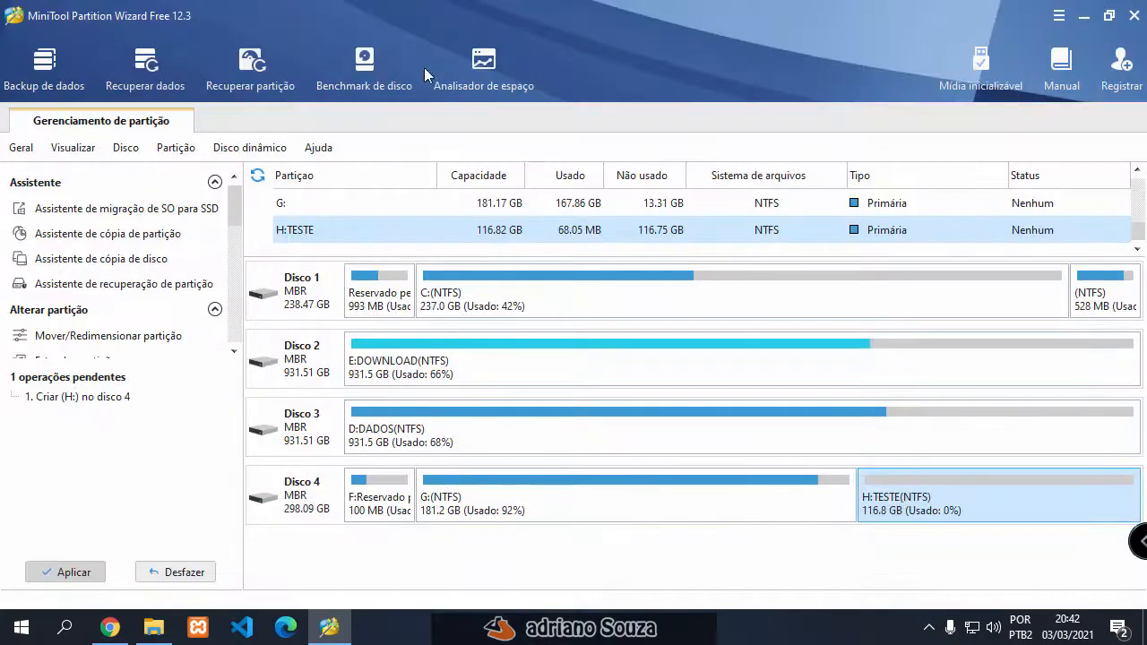
click(74, 574)
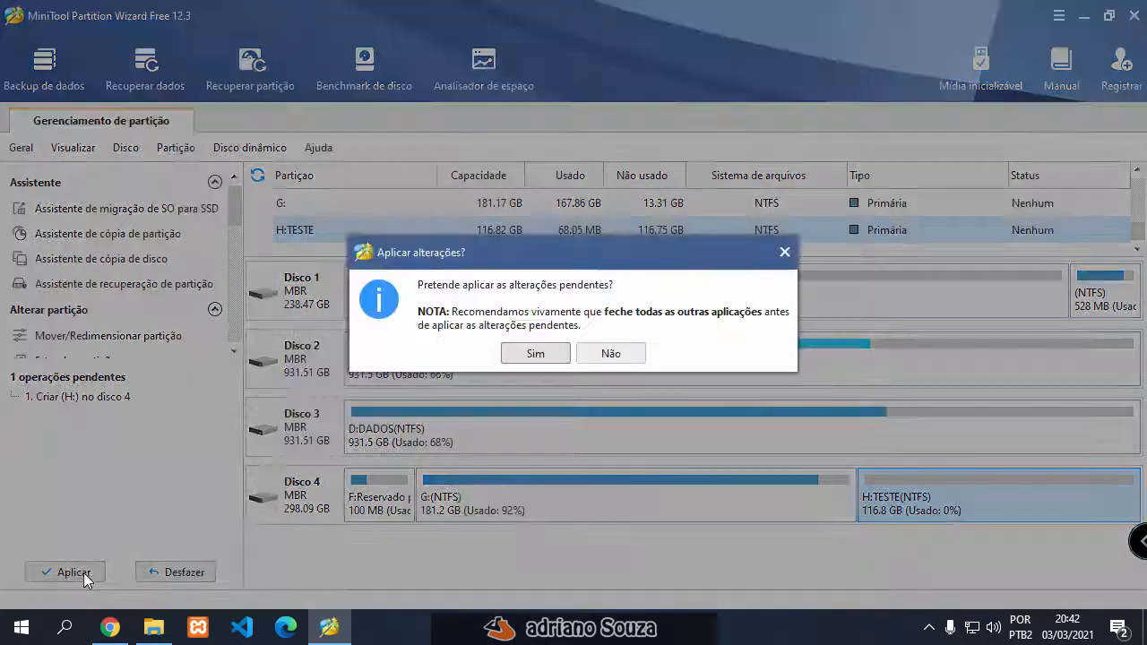
click(543, 352)
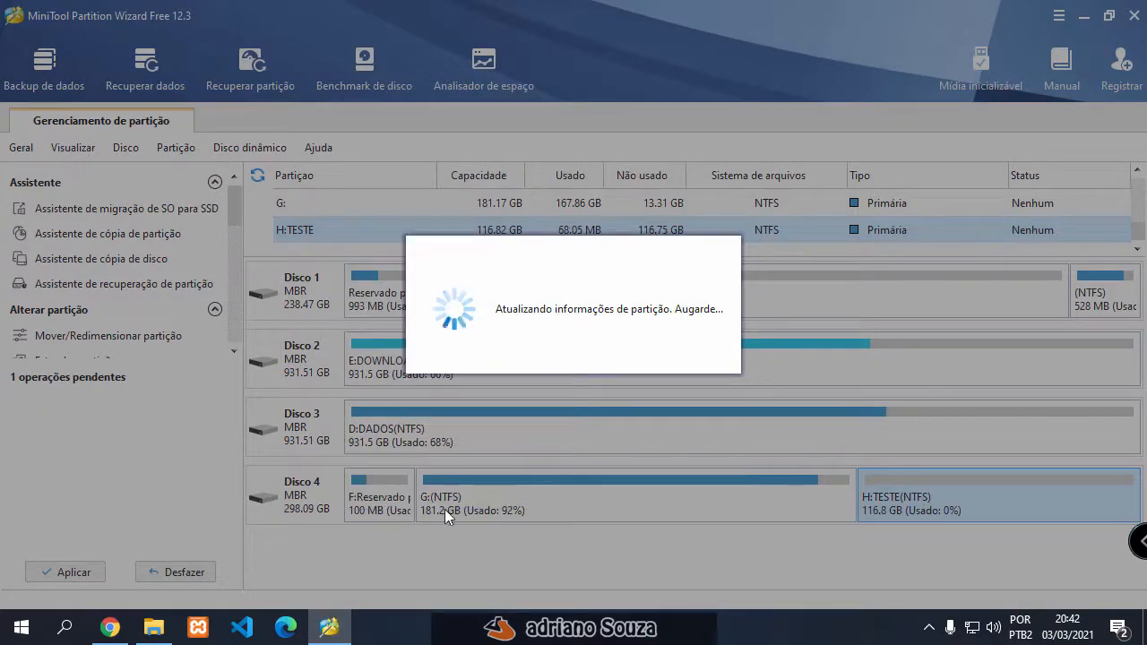
click(571, 346)
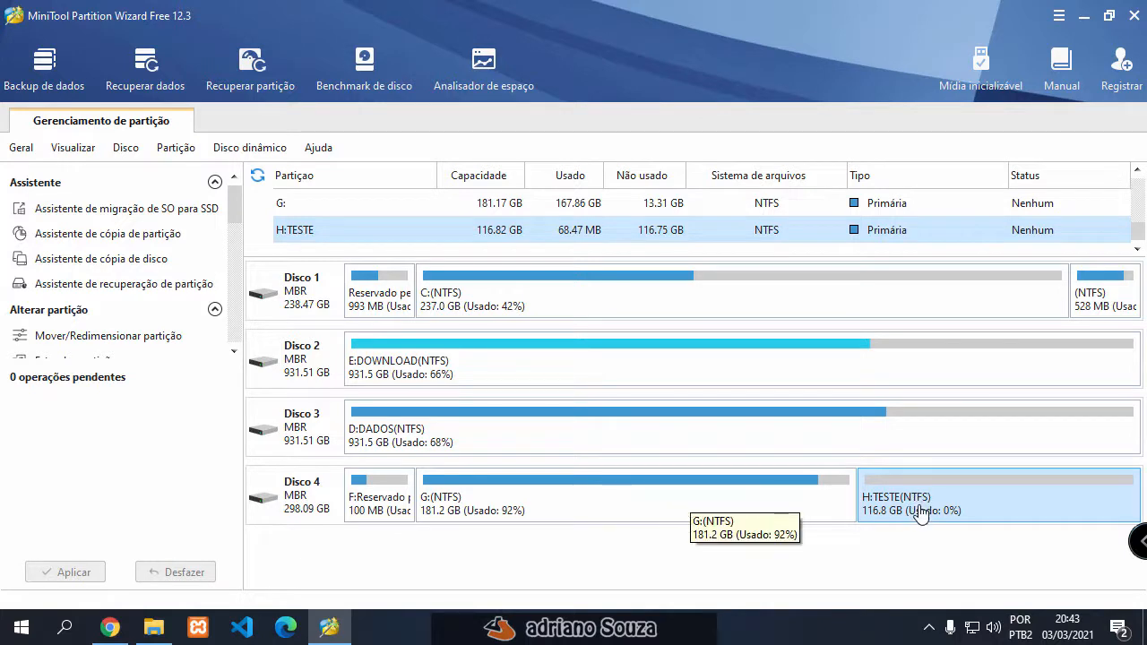
- Delete the H:TESTE partition from Disco 4 and apply the pending deletion
click(741, 500)
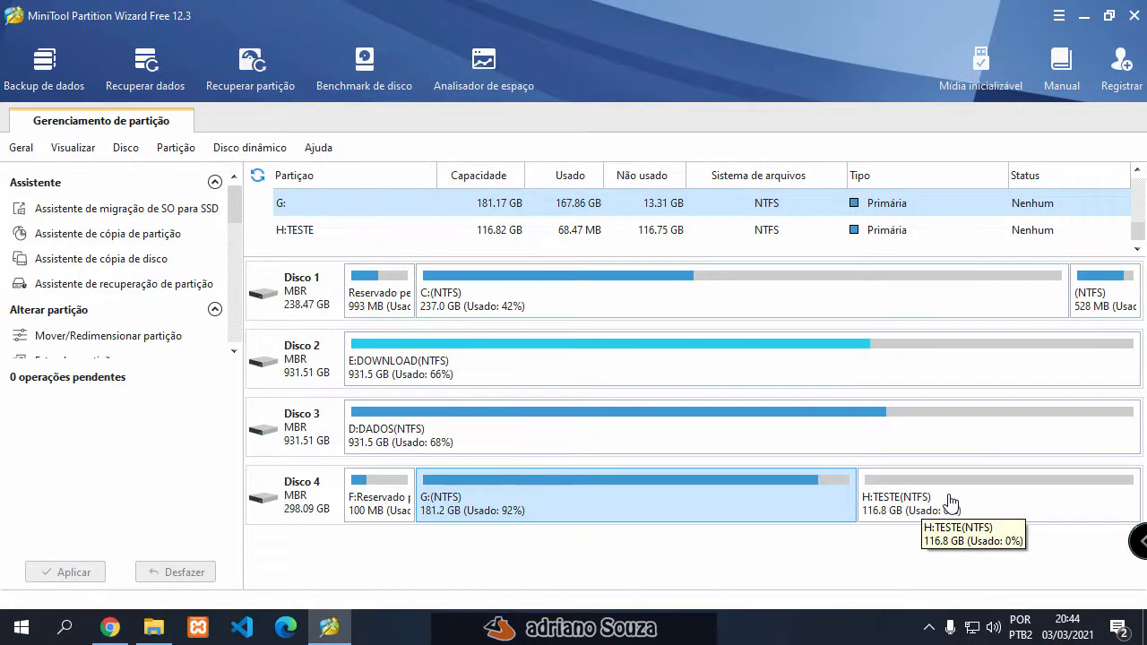
right_click(886, 512)
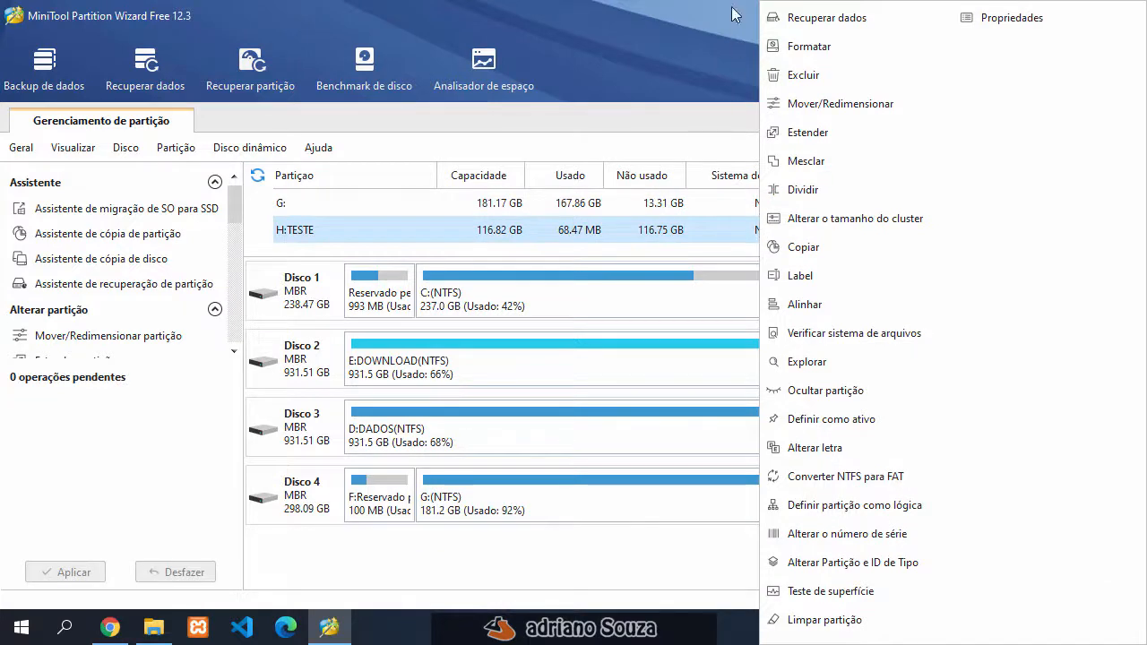
click(804, 76)
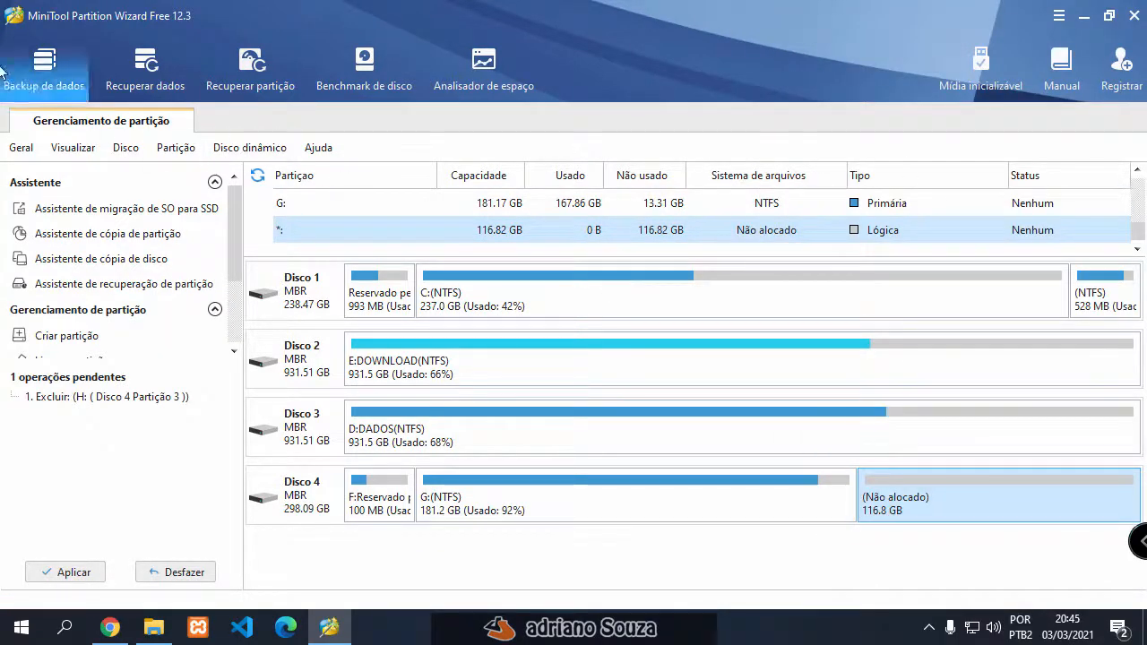
click(61, 579)
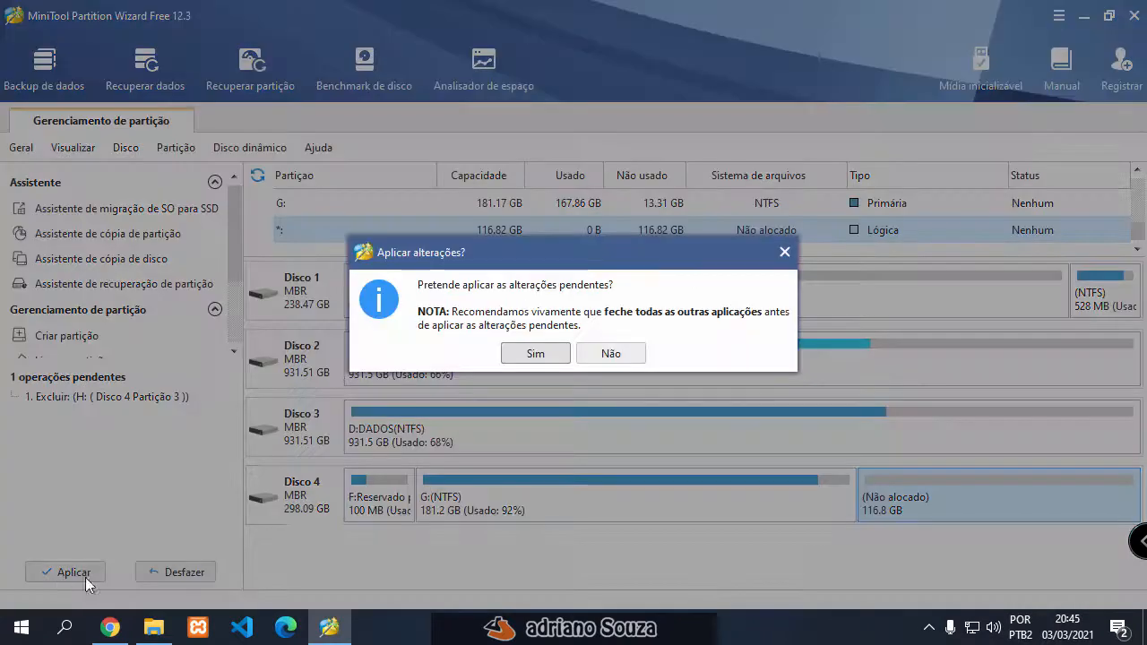
click(530, 356)
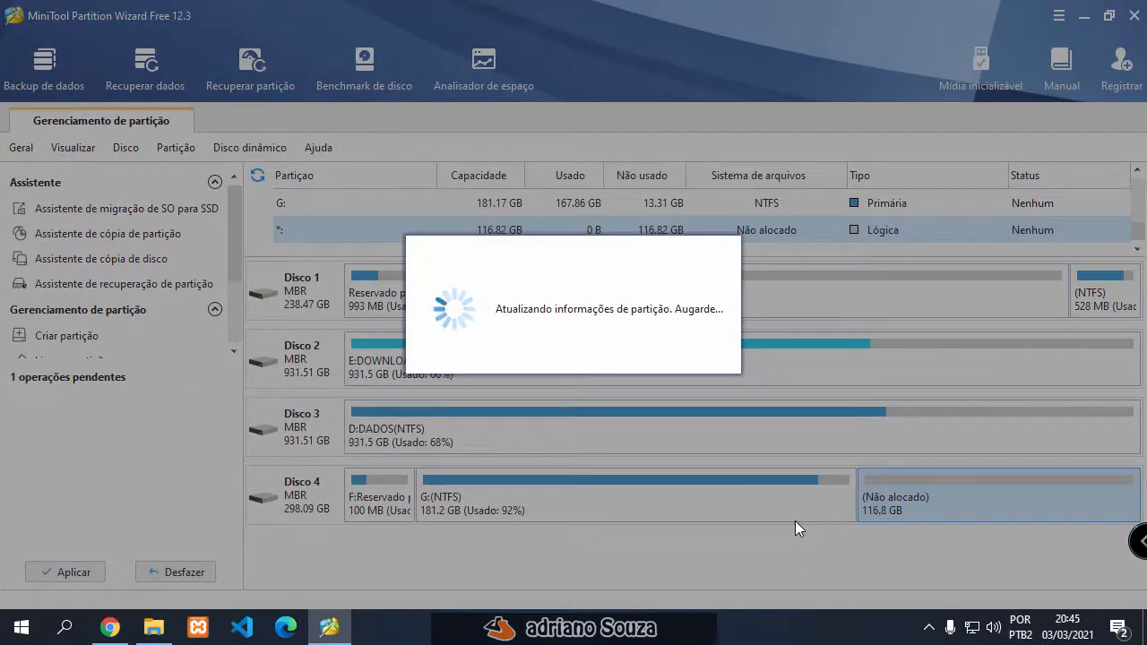
key(Return)
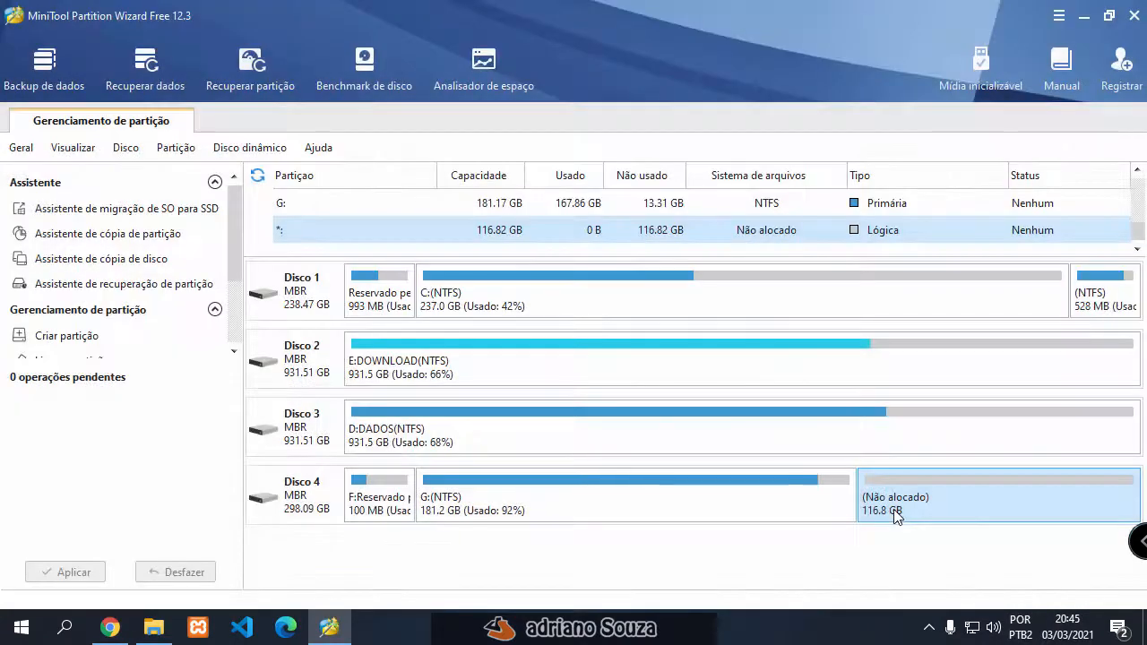
- Extend partition G: on Disco 4 with the full 116.82 GB of unallocated space and apply the pending change
click(834, 514)
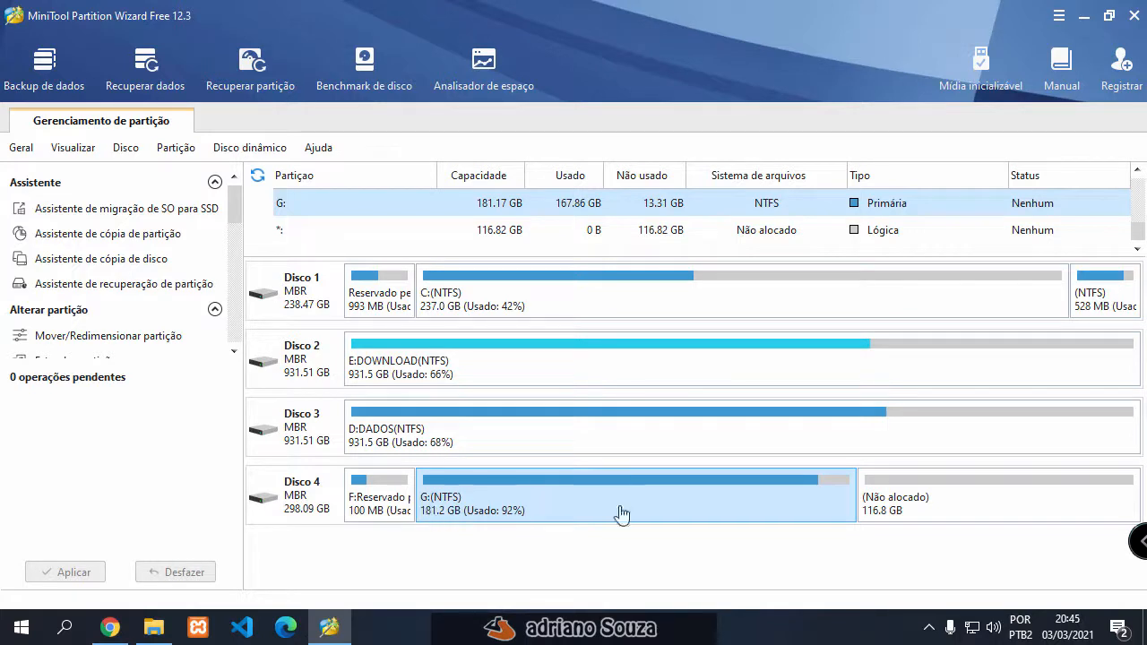
right_click(463, 522)
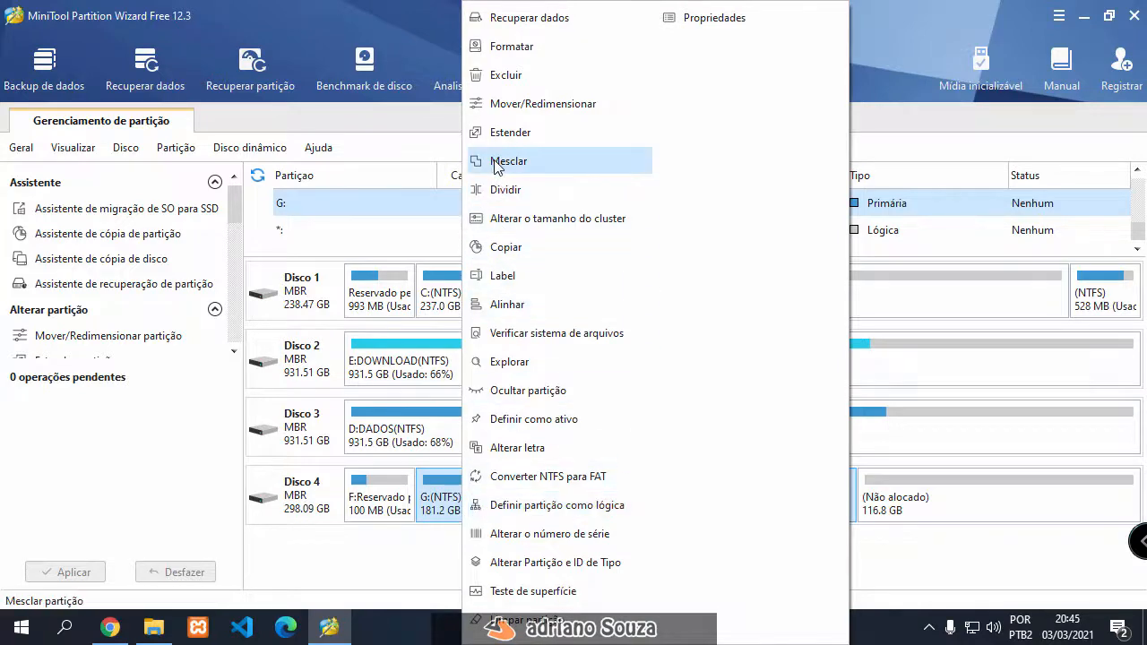
click(548, 132)
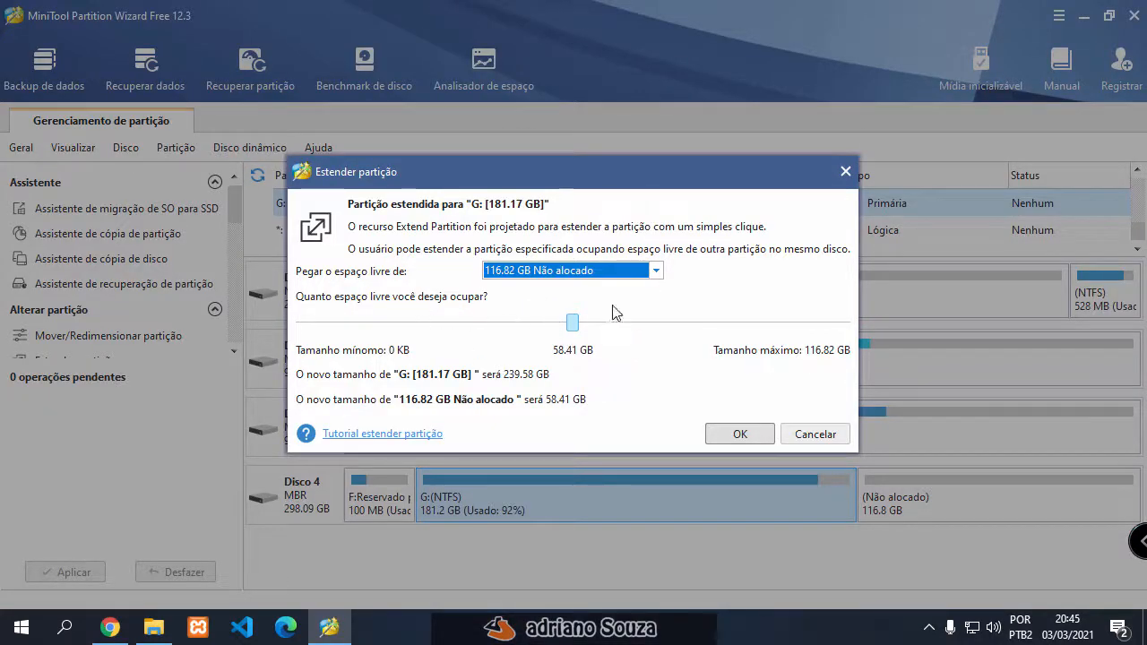
drag(595, 320, 885, 306)
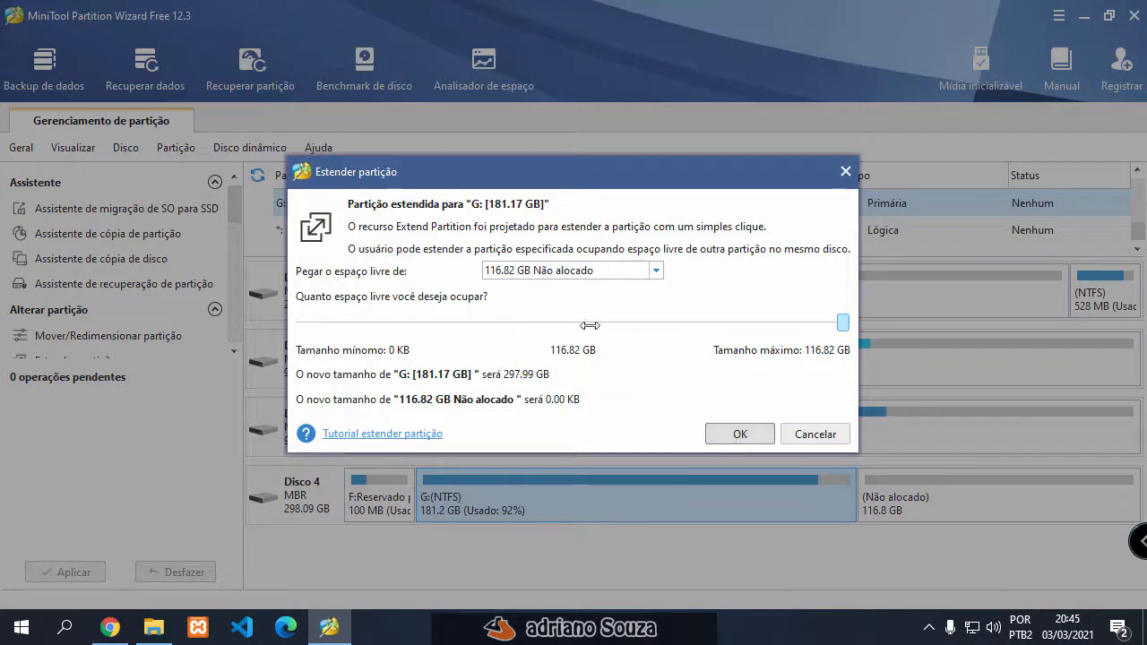
click(736, 436)
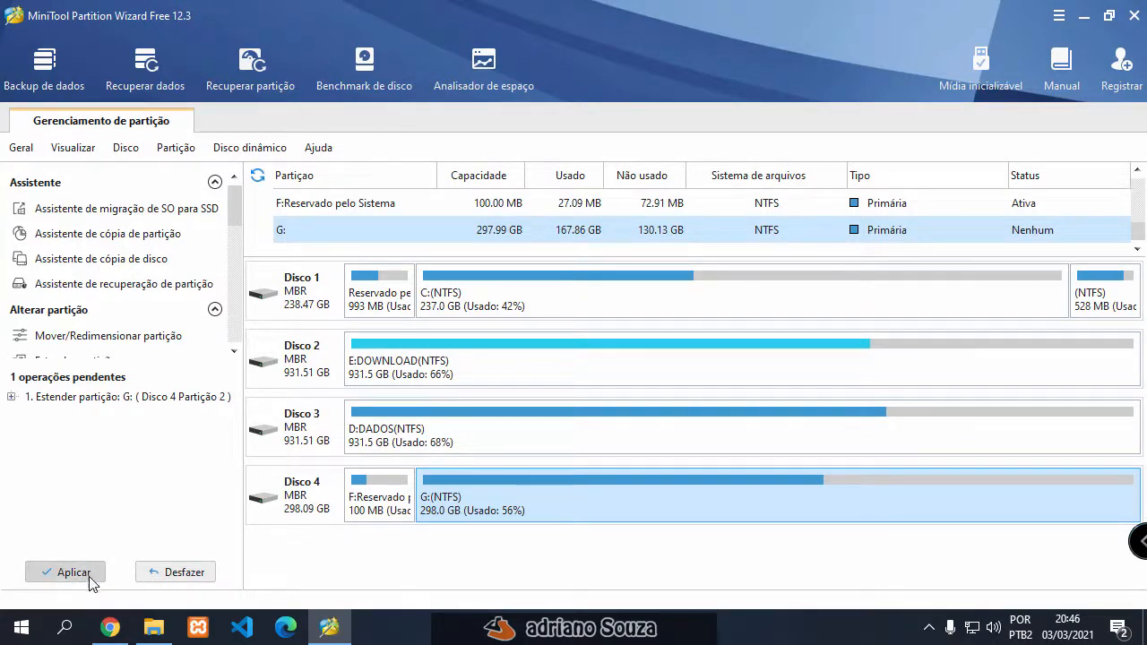
click(53, 572)
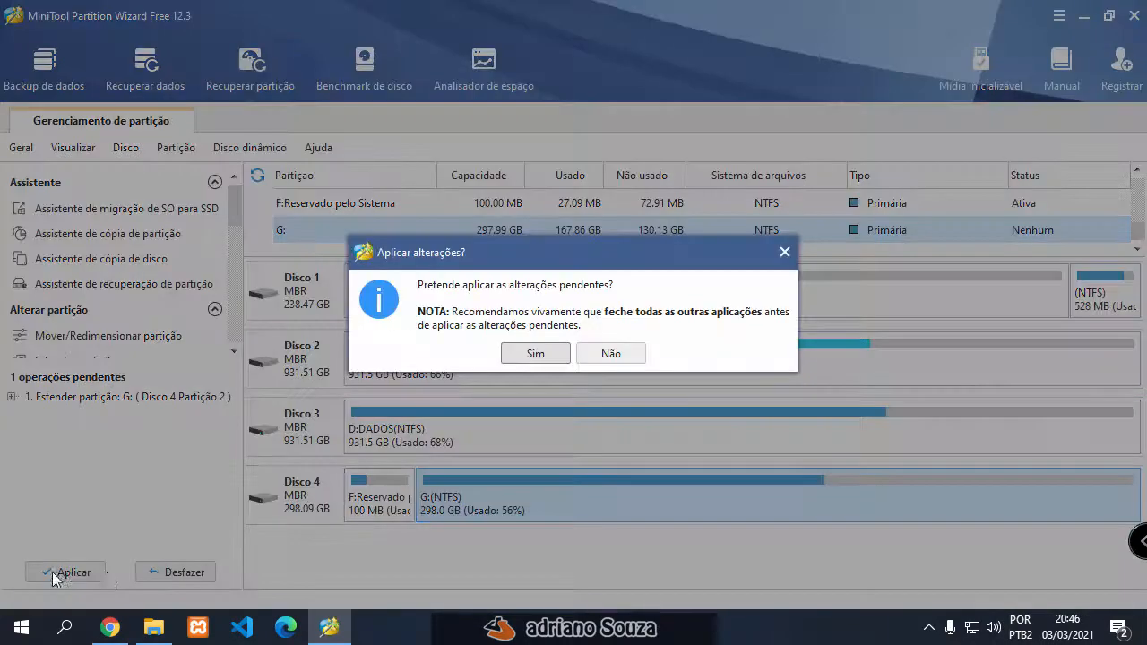
click(535, 354)
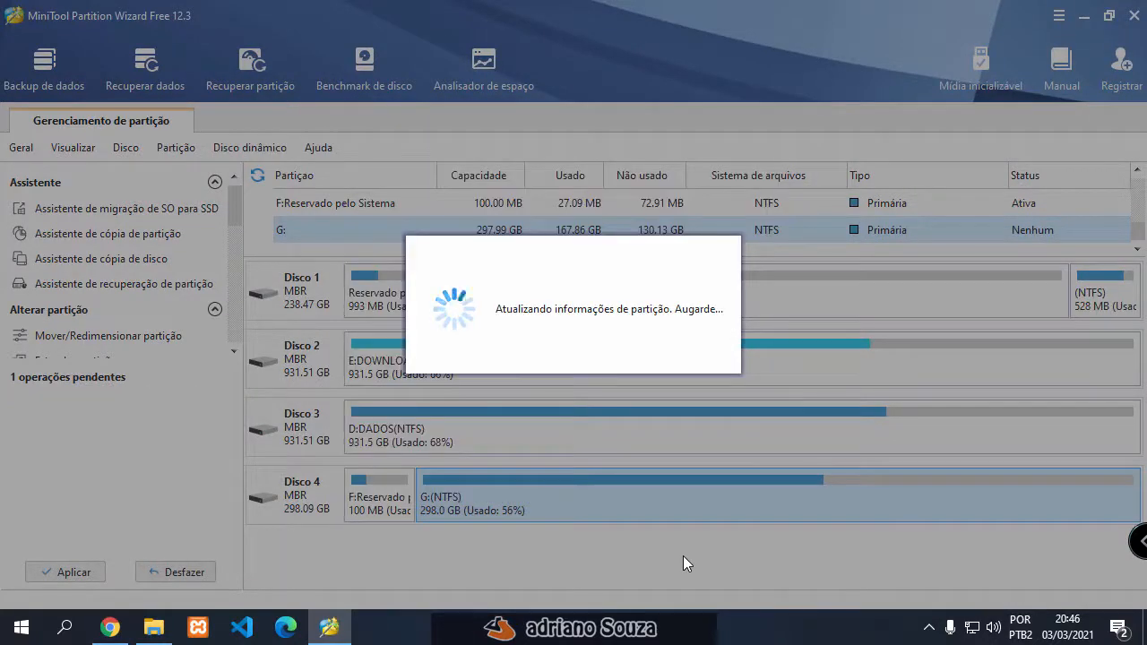
click(565, 348)
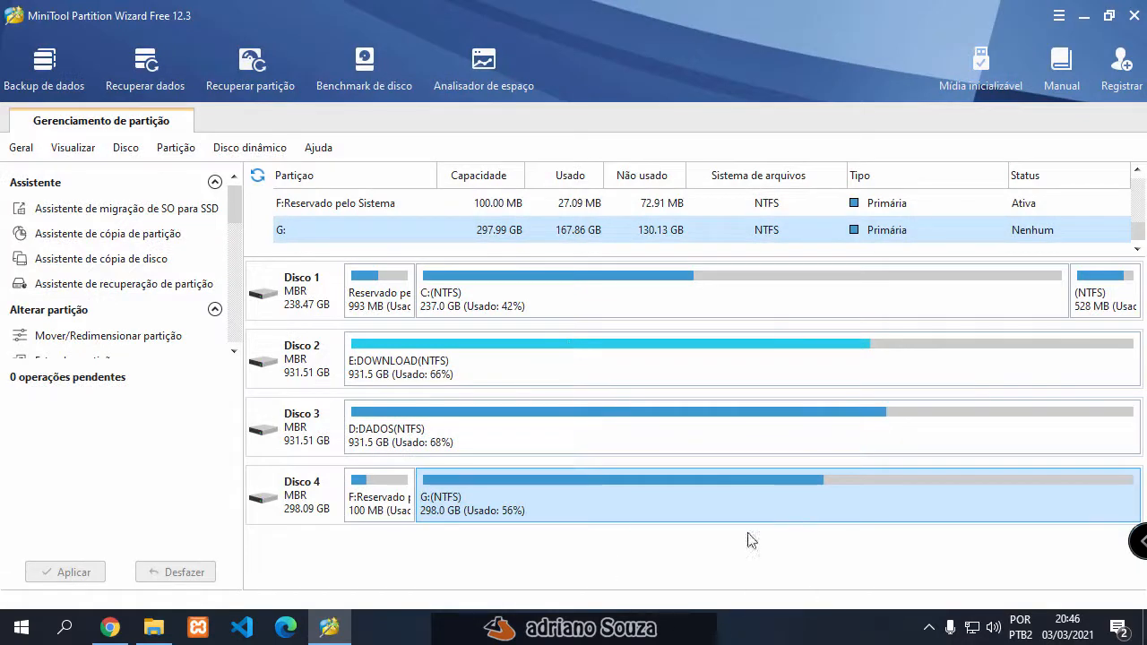